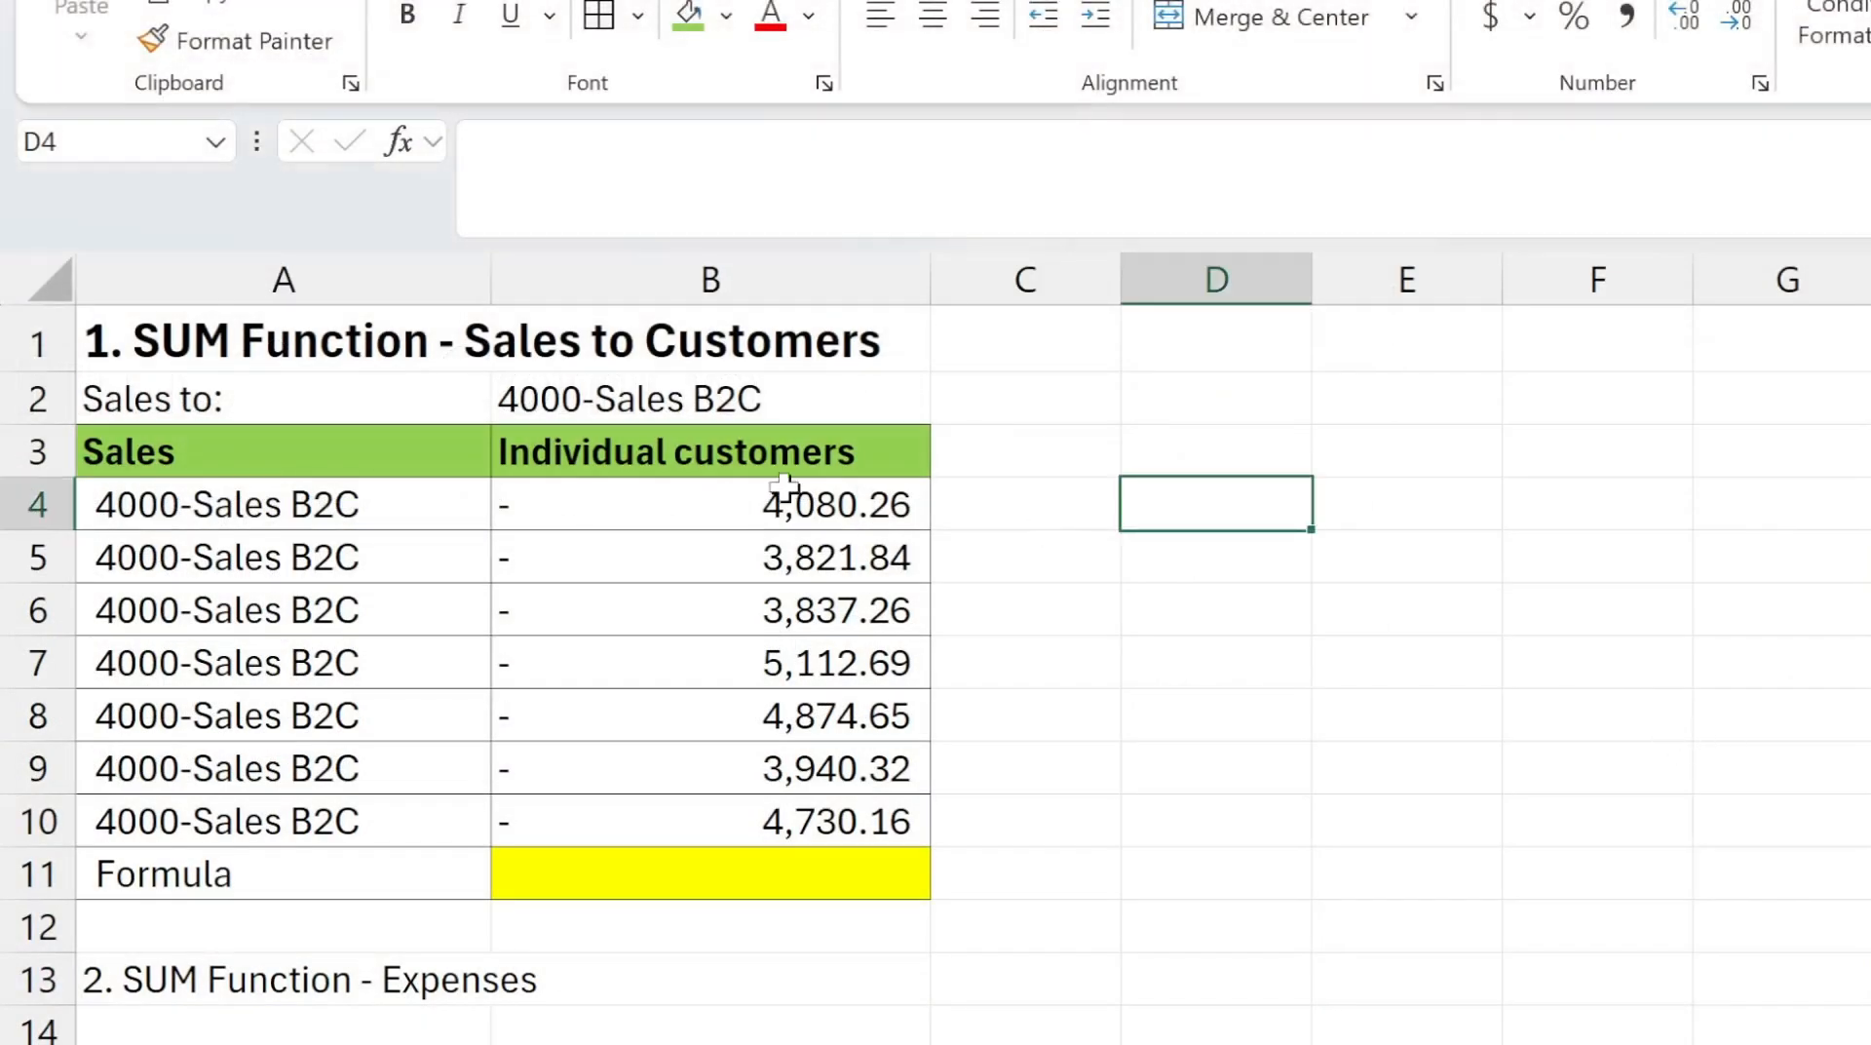
- Total the individual customers' sales amounts in B11 with the formula =sum(b4:b10), writing out the cell references
left_click(708, 499)
left_click_drag(708, 502, 693, 802)
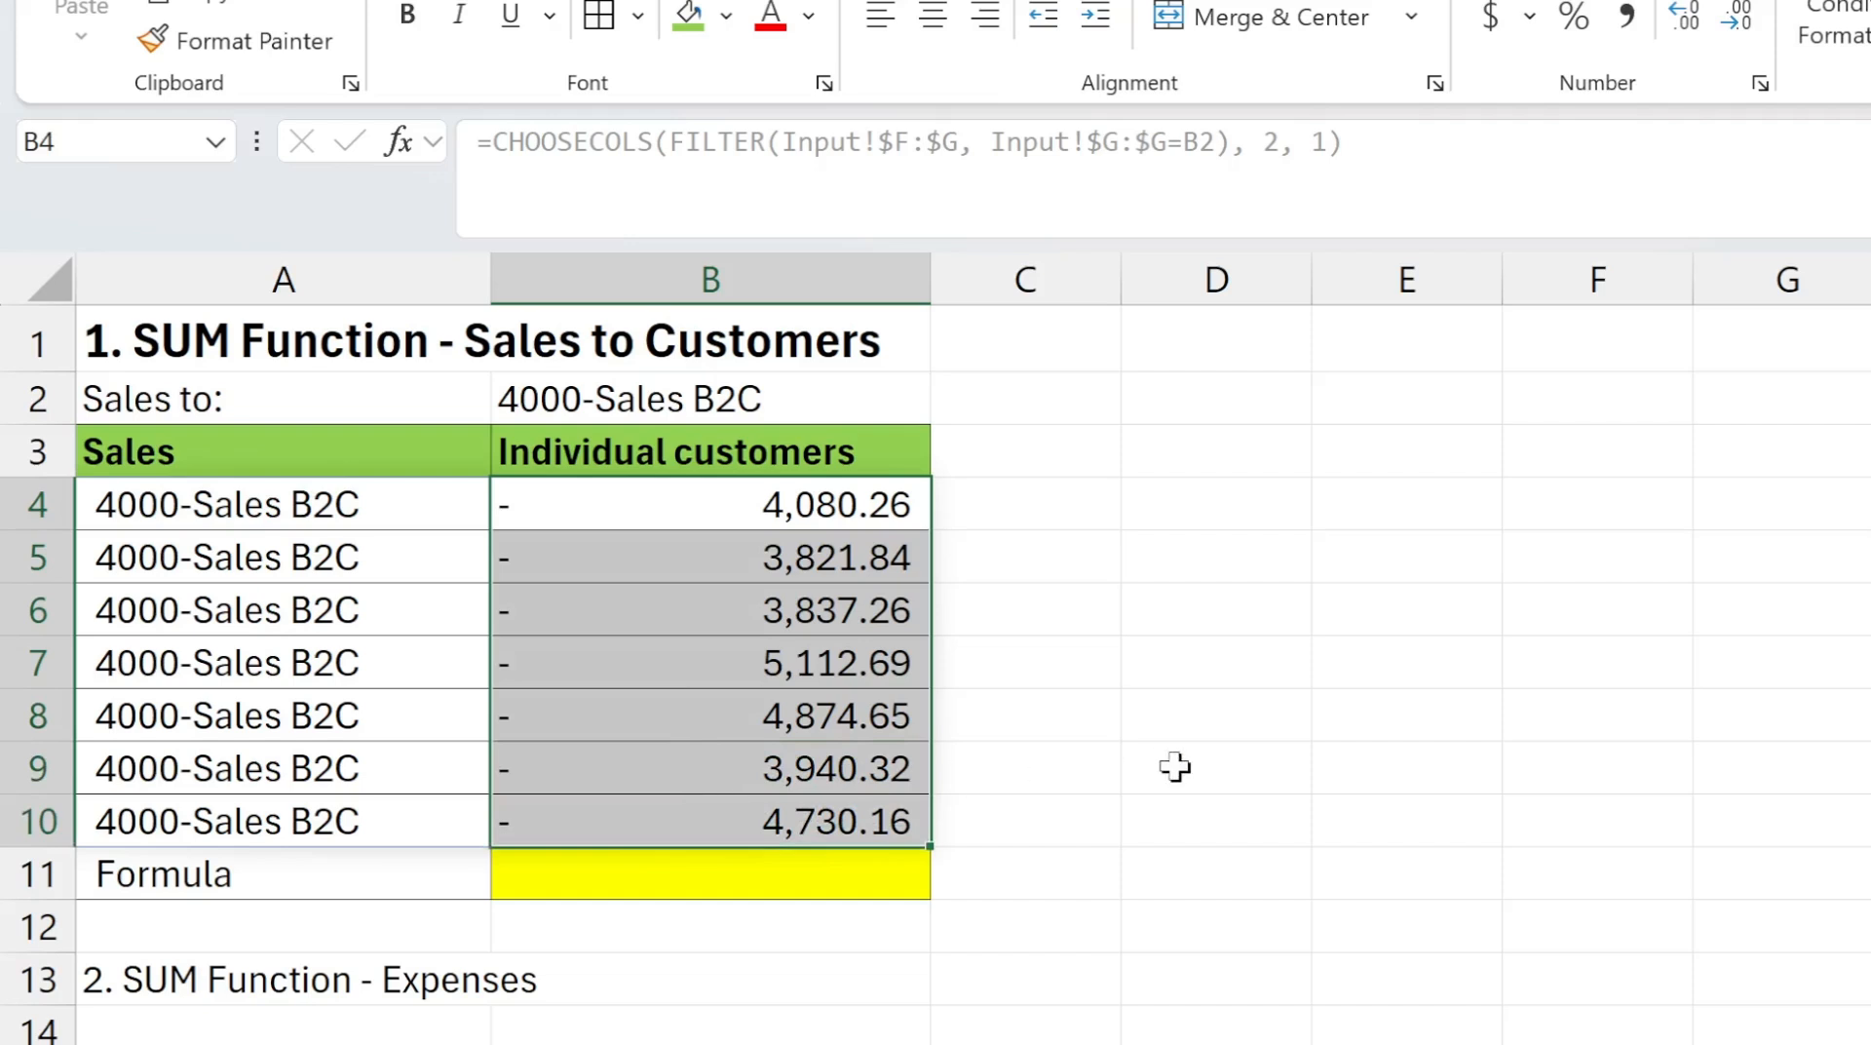
left_click(752, 870)
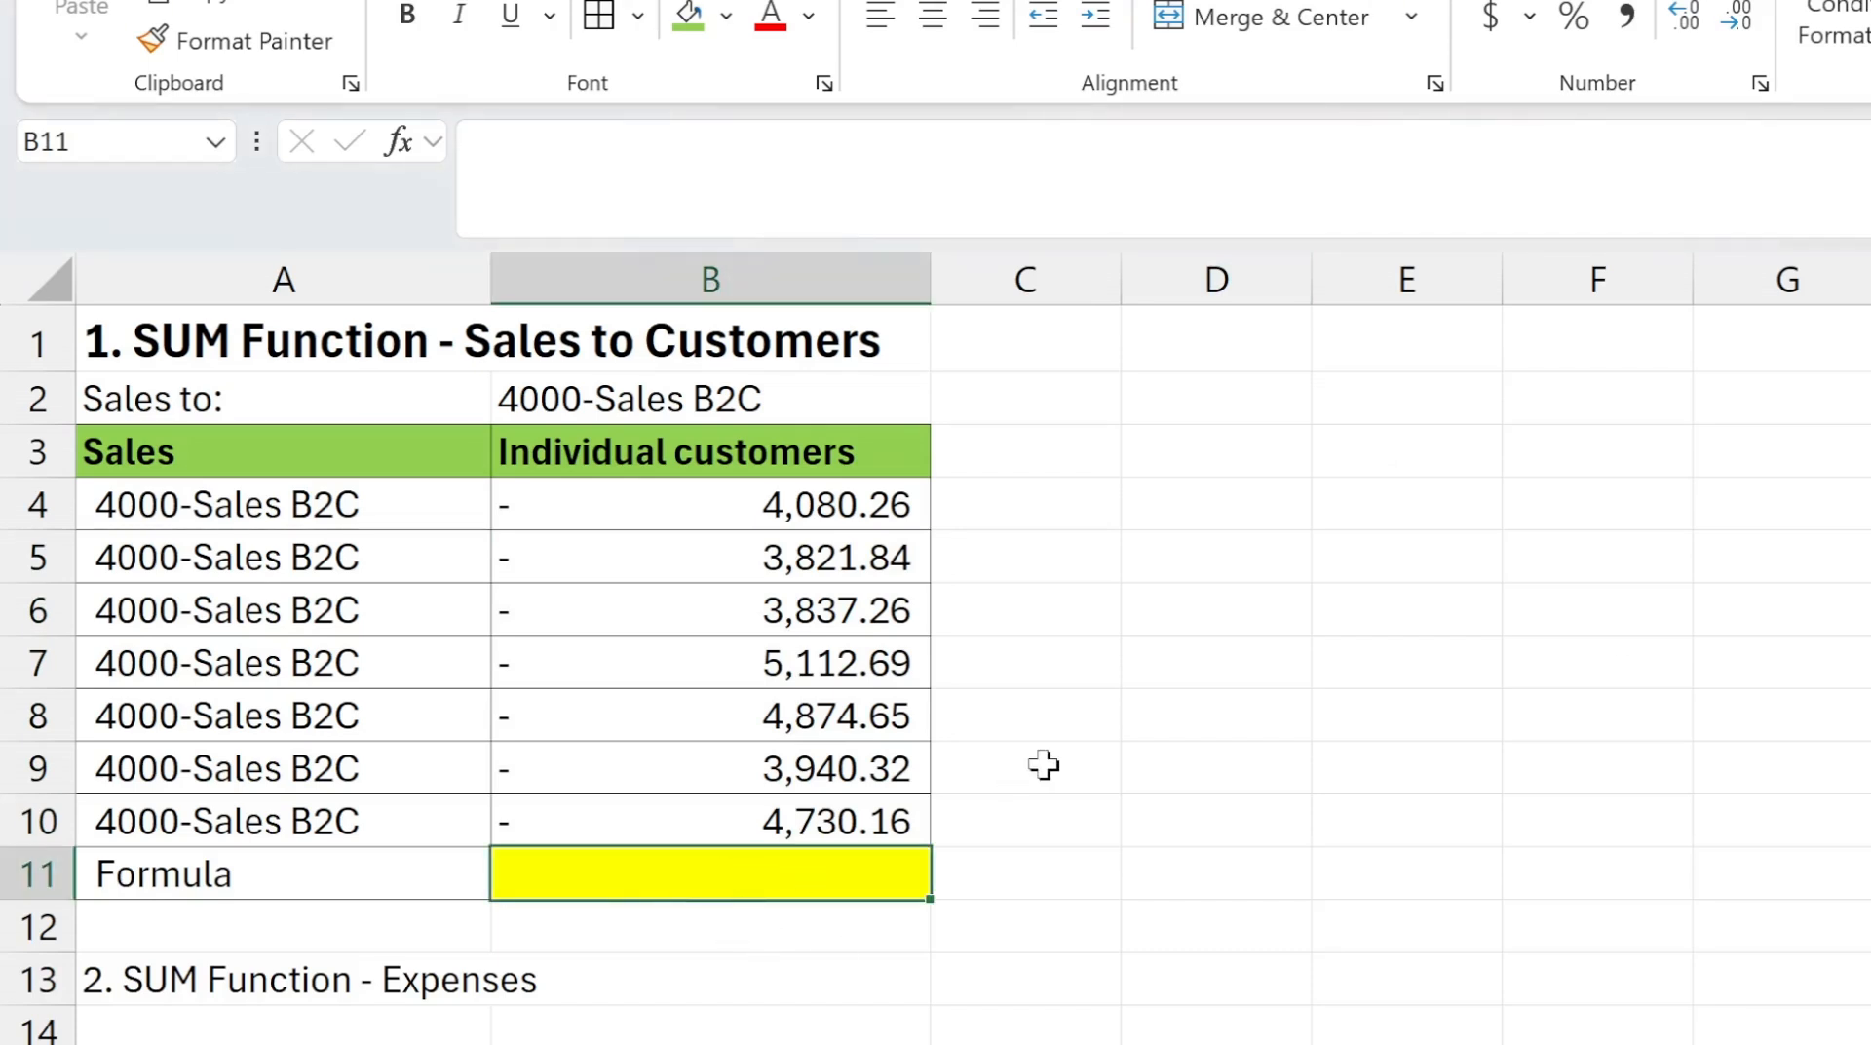
type("=")
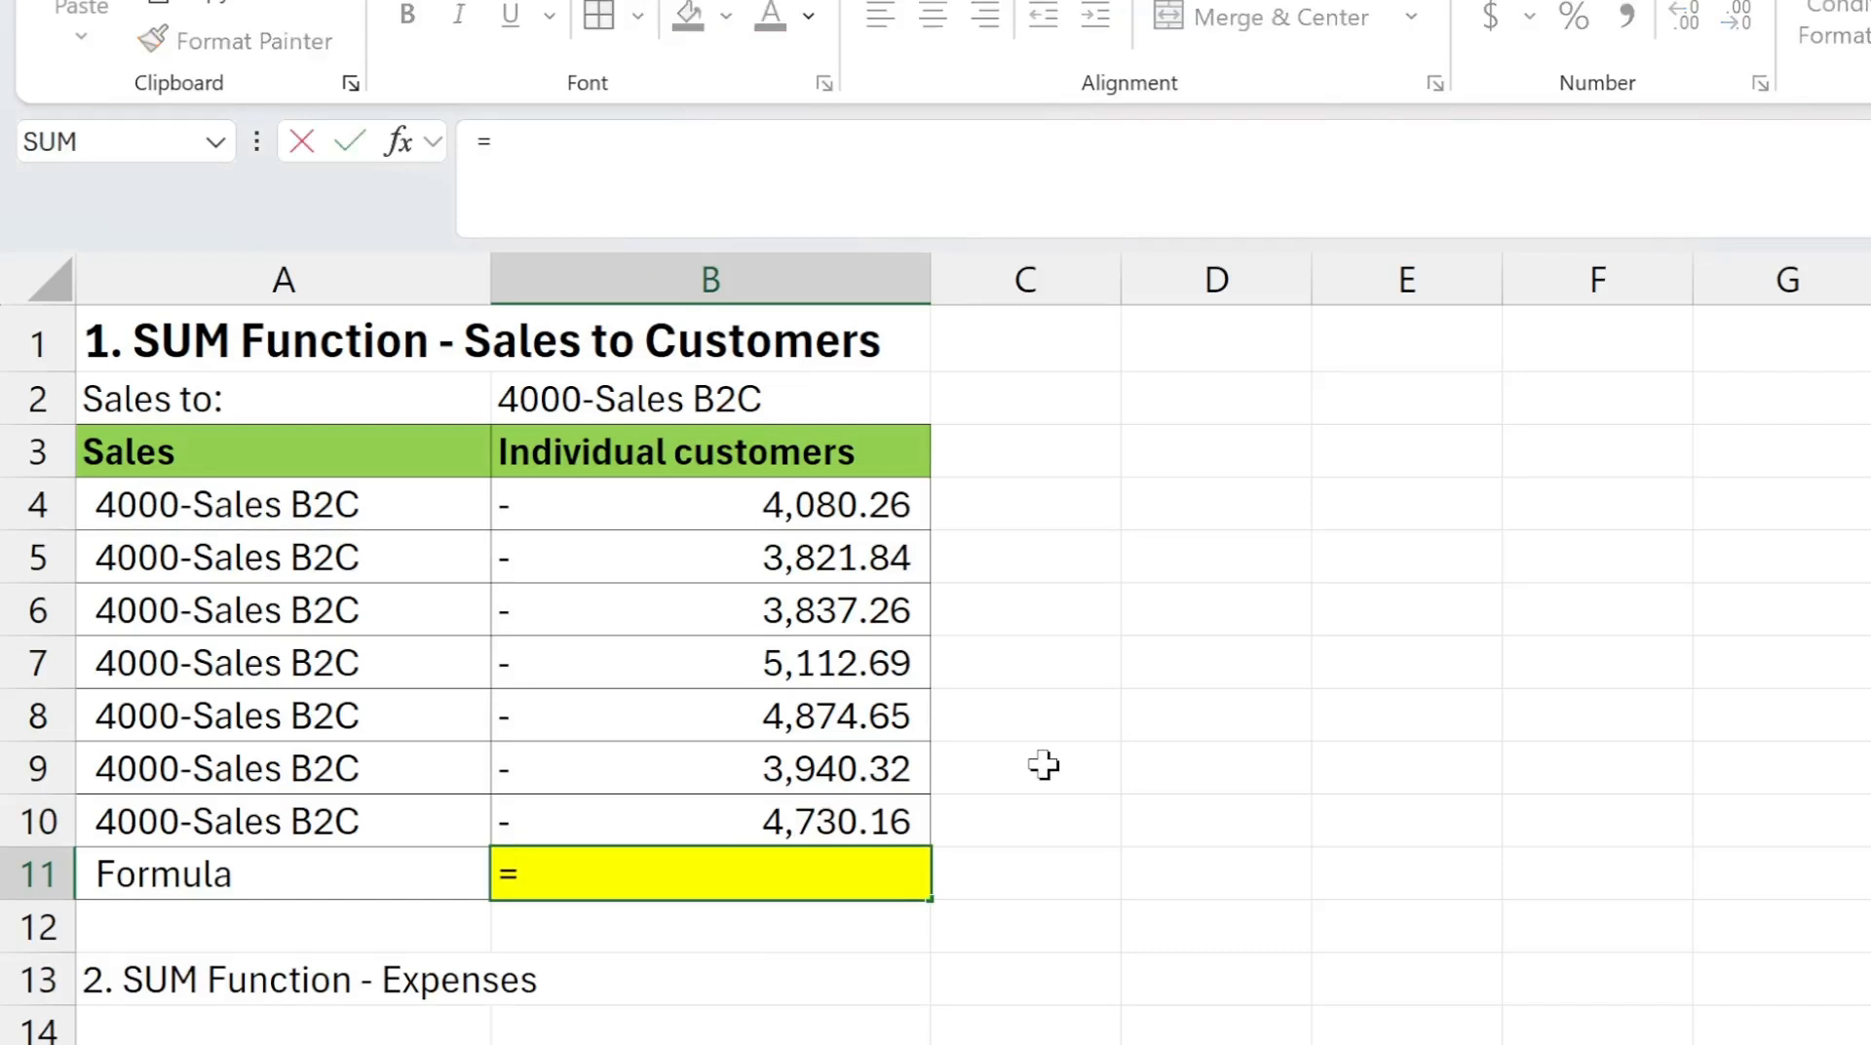
type("sum")
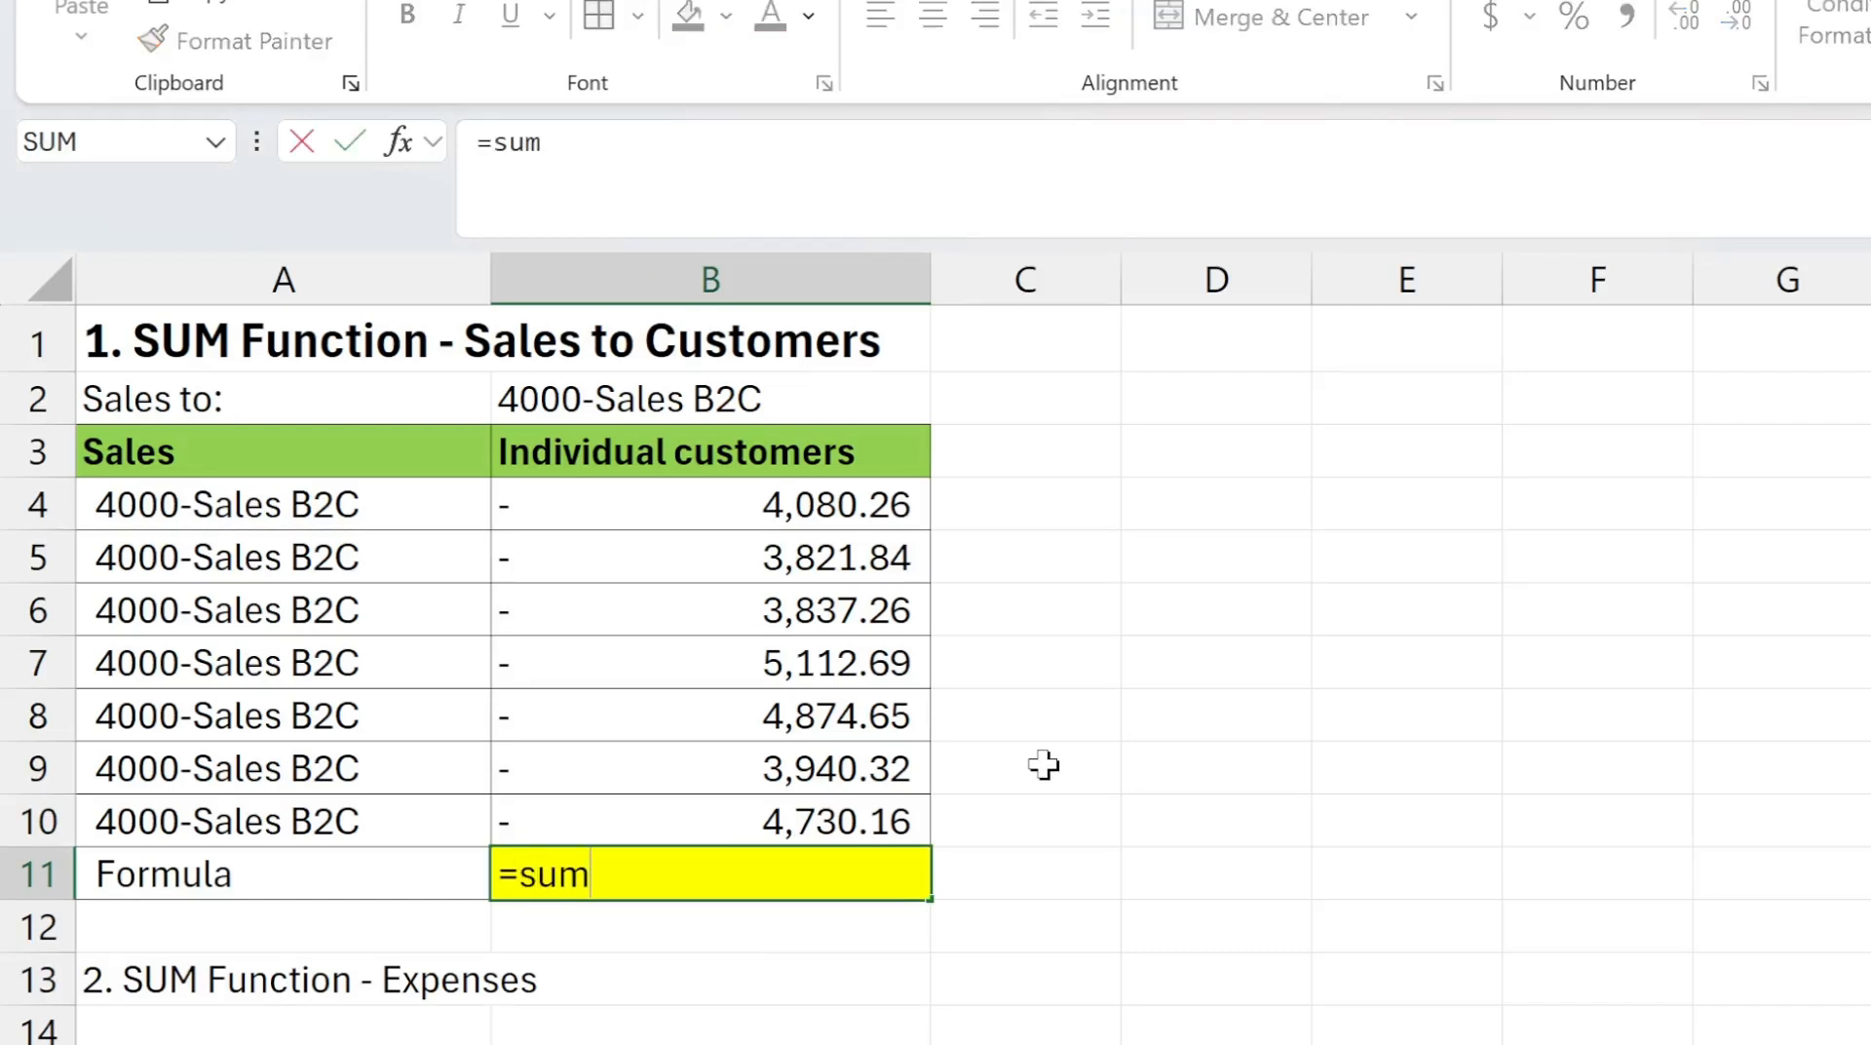
type("(b4:")
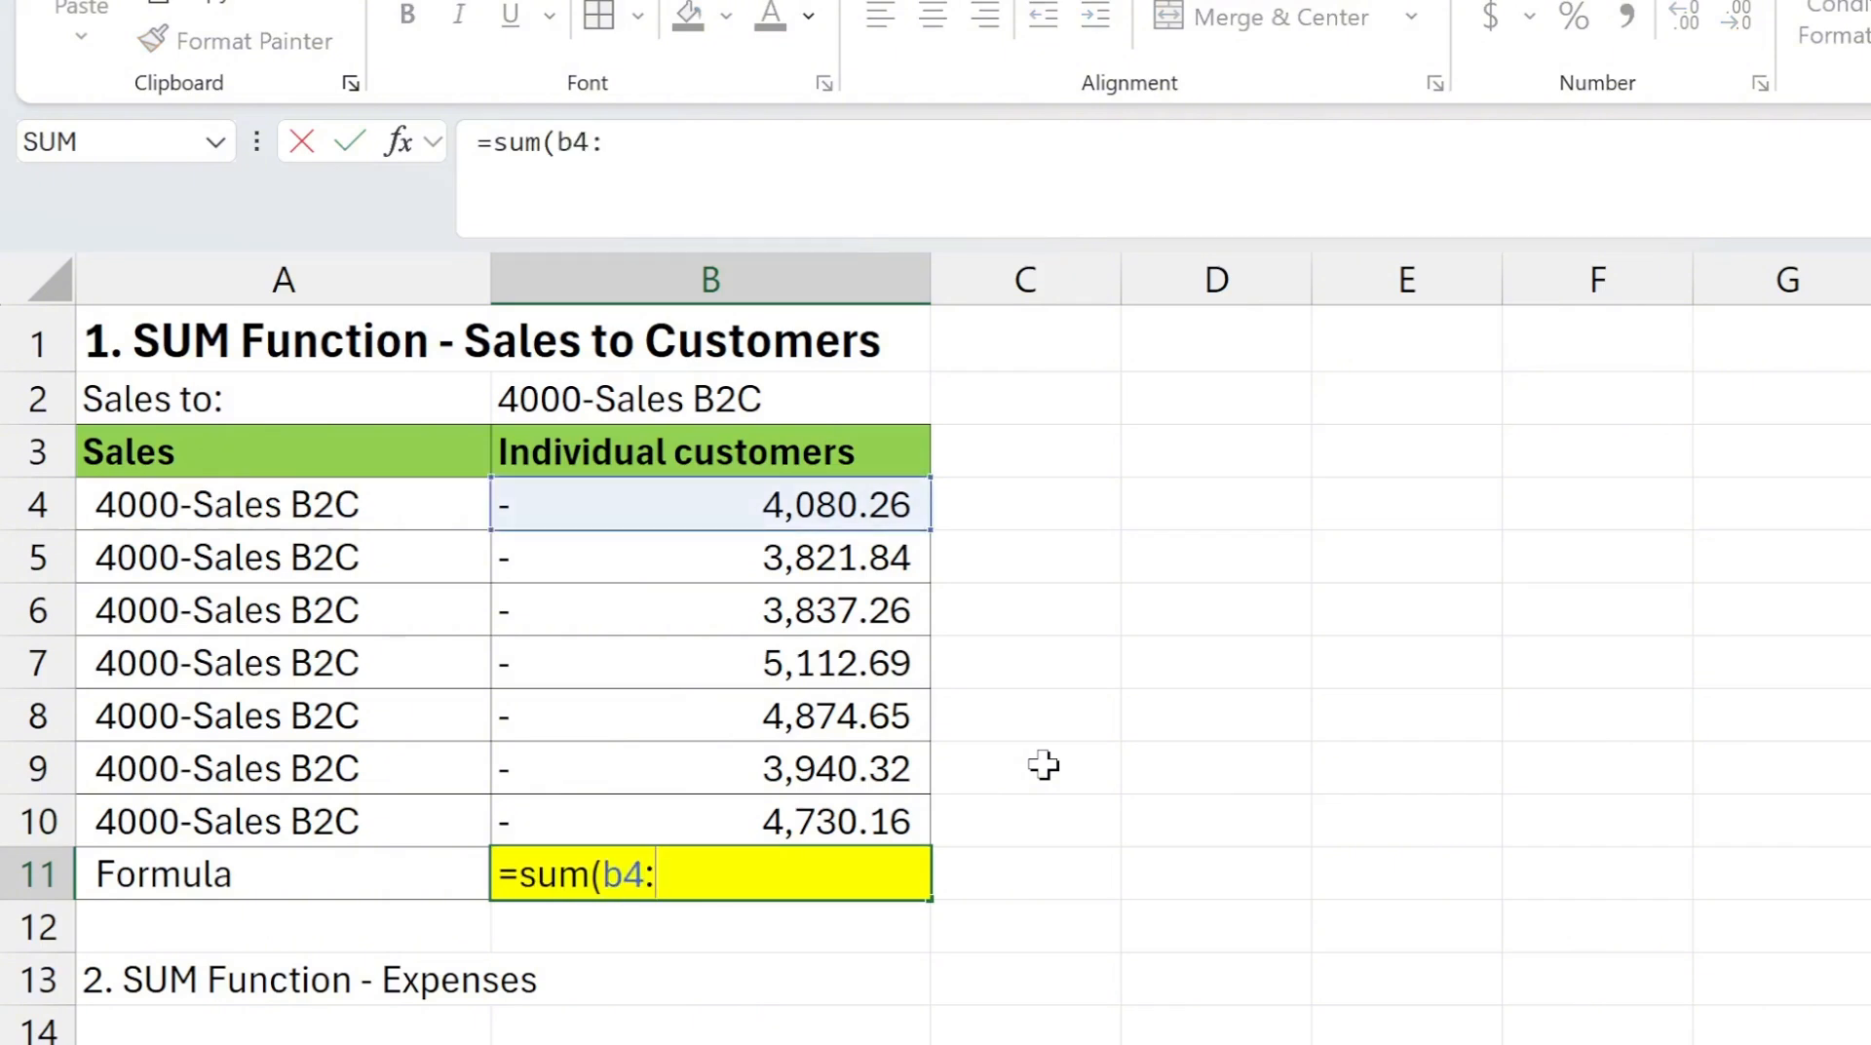
type("b10")
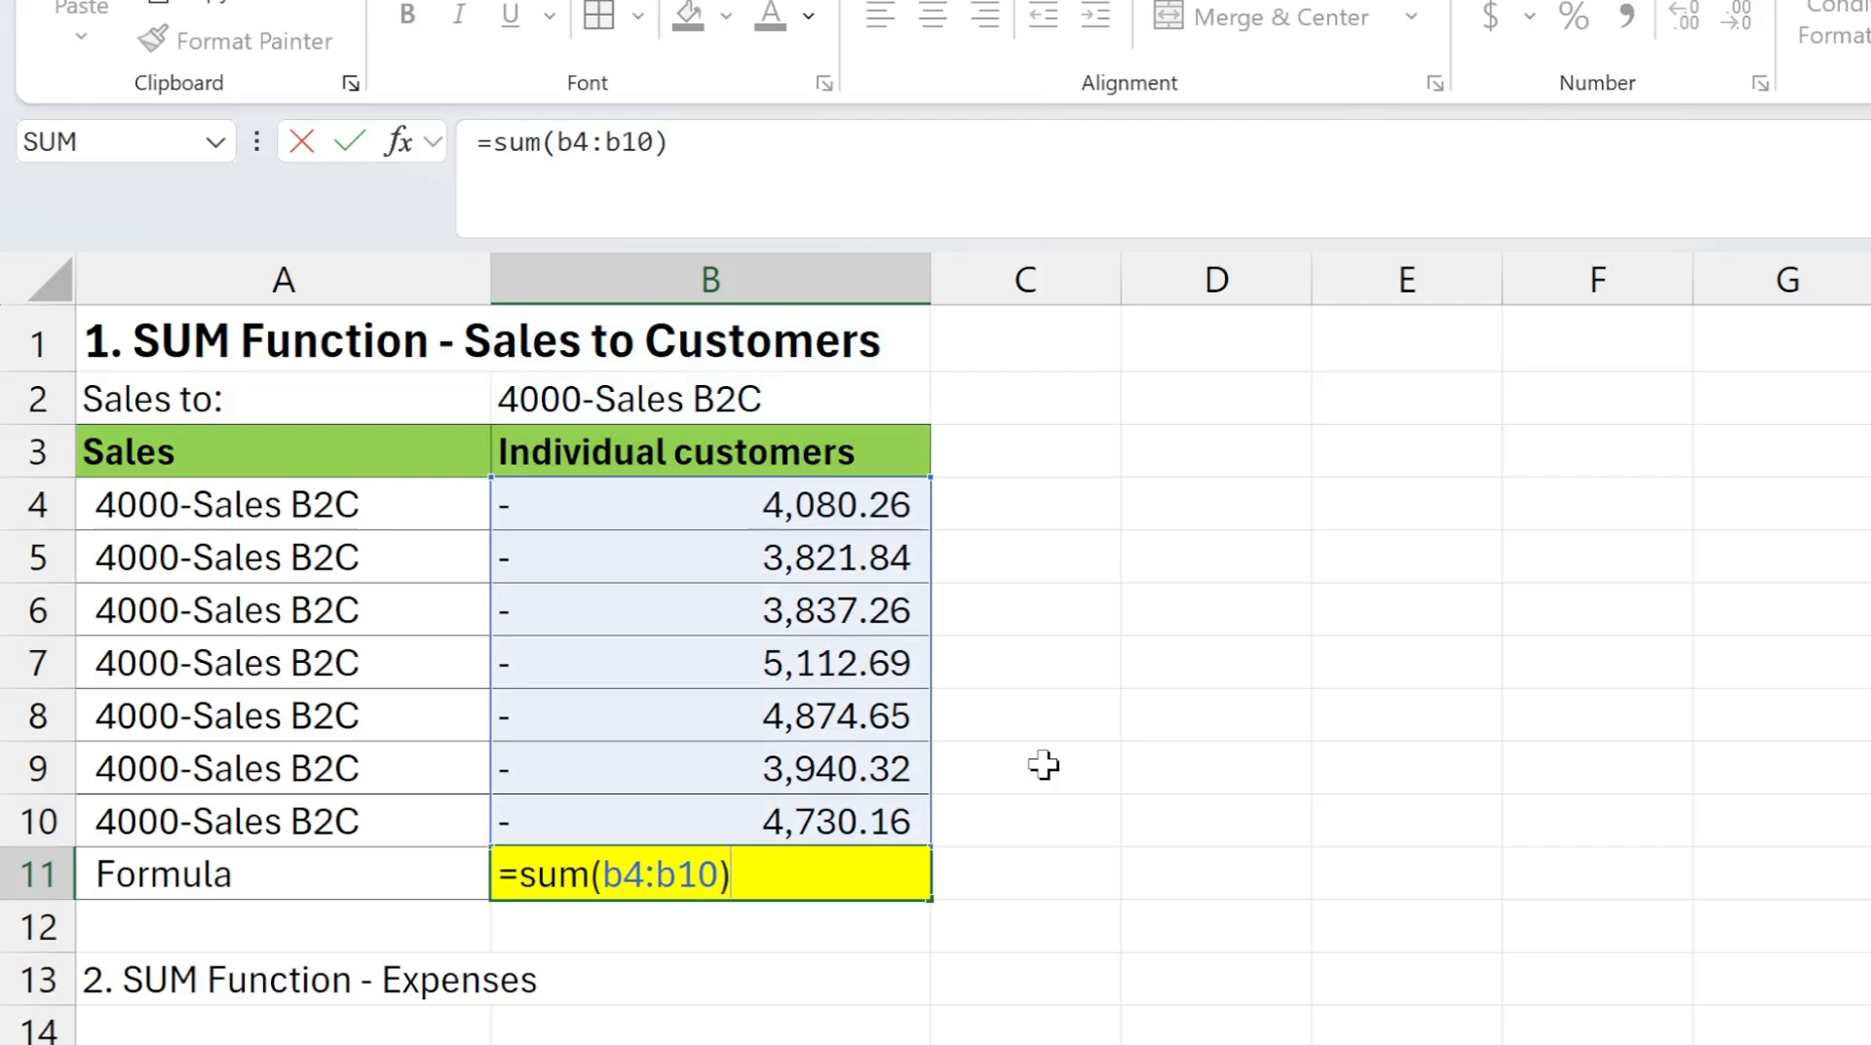
key("Return")
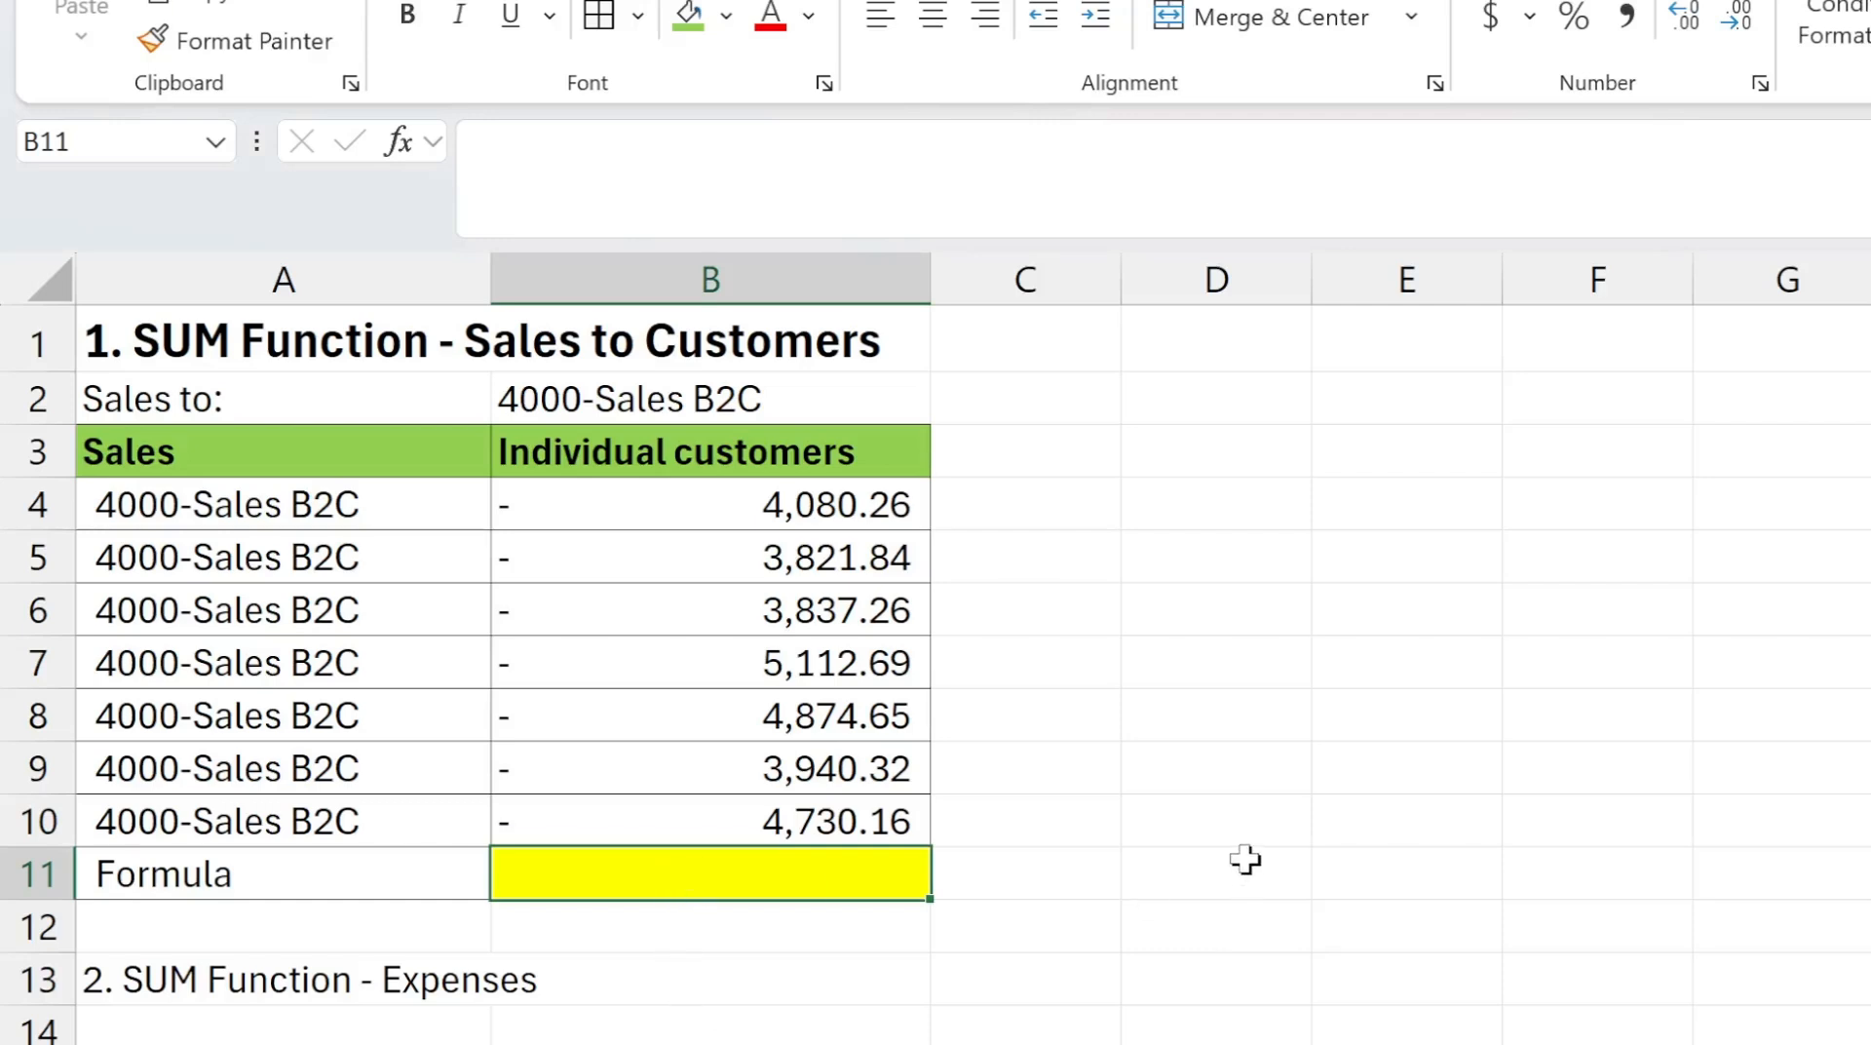
- Enter a SUM formula in the empty cell B11, picking the sales amounts B4:B10 on the sheet as its range
type("=sum")
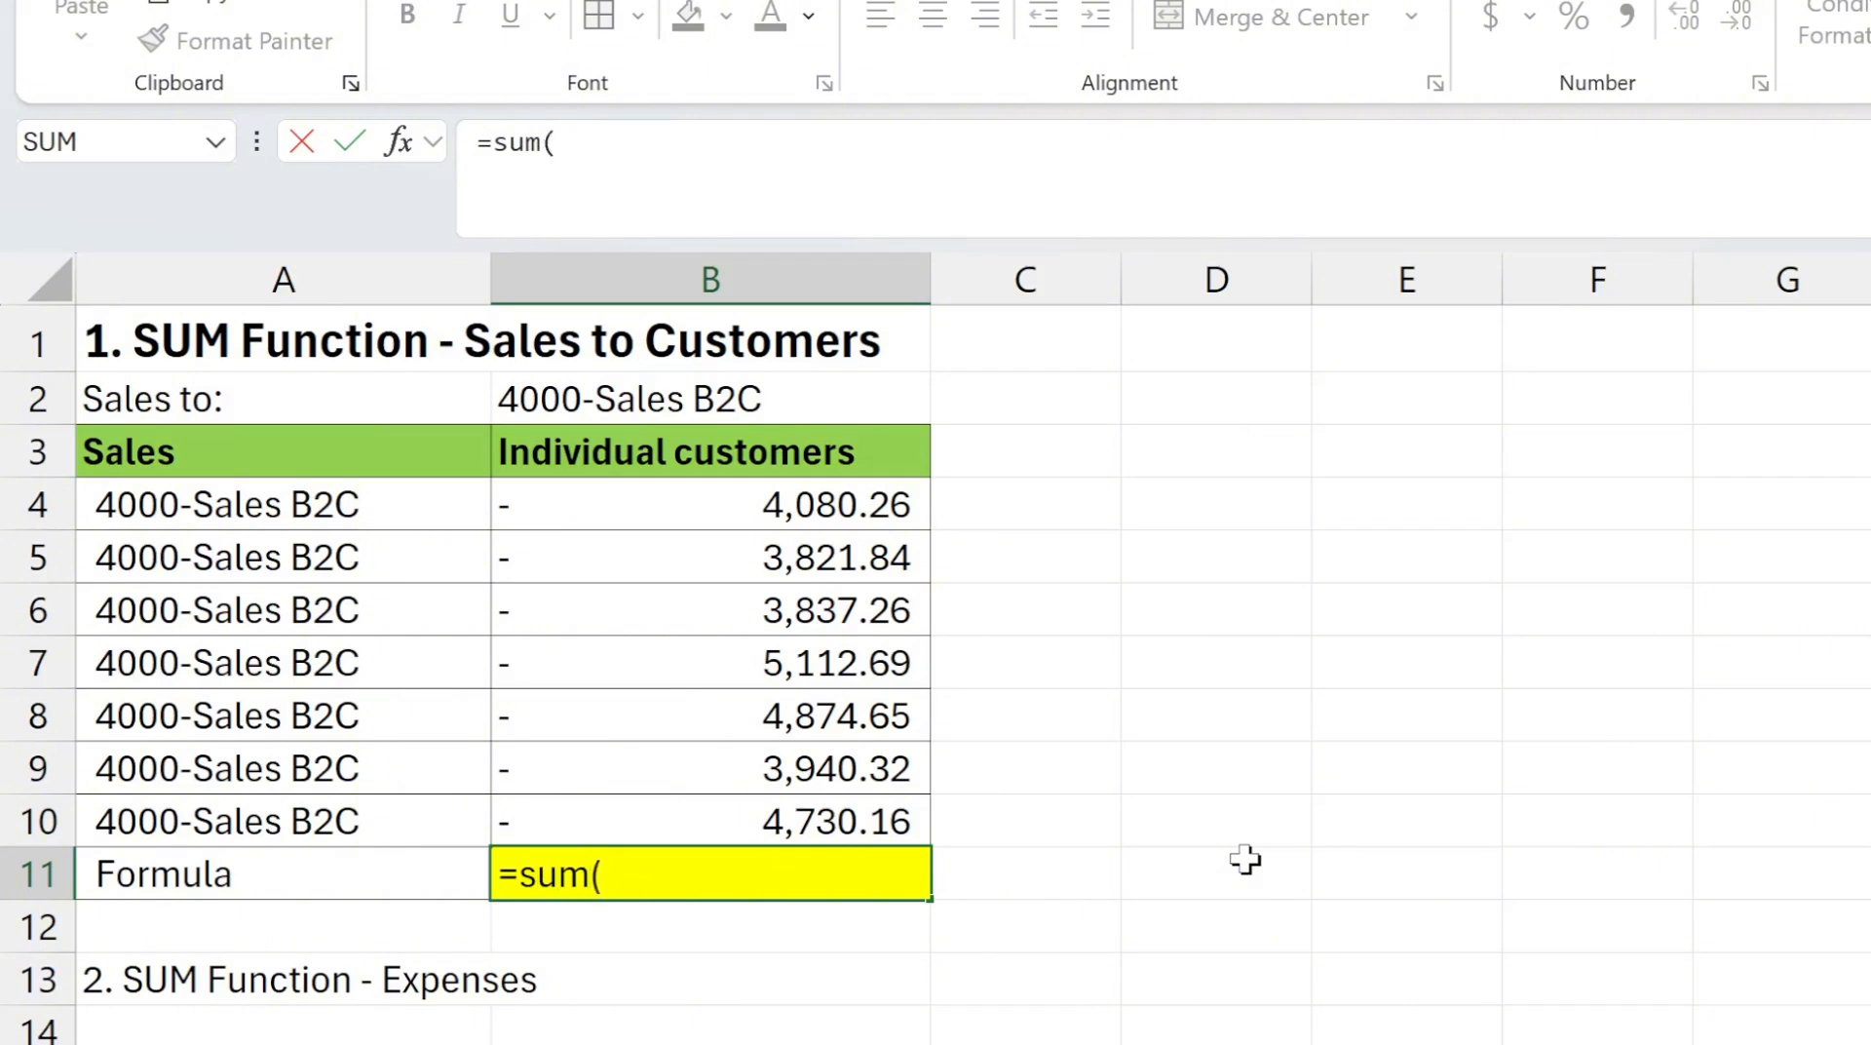
type("(")
left_click(698, 504)
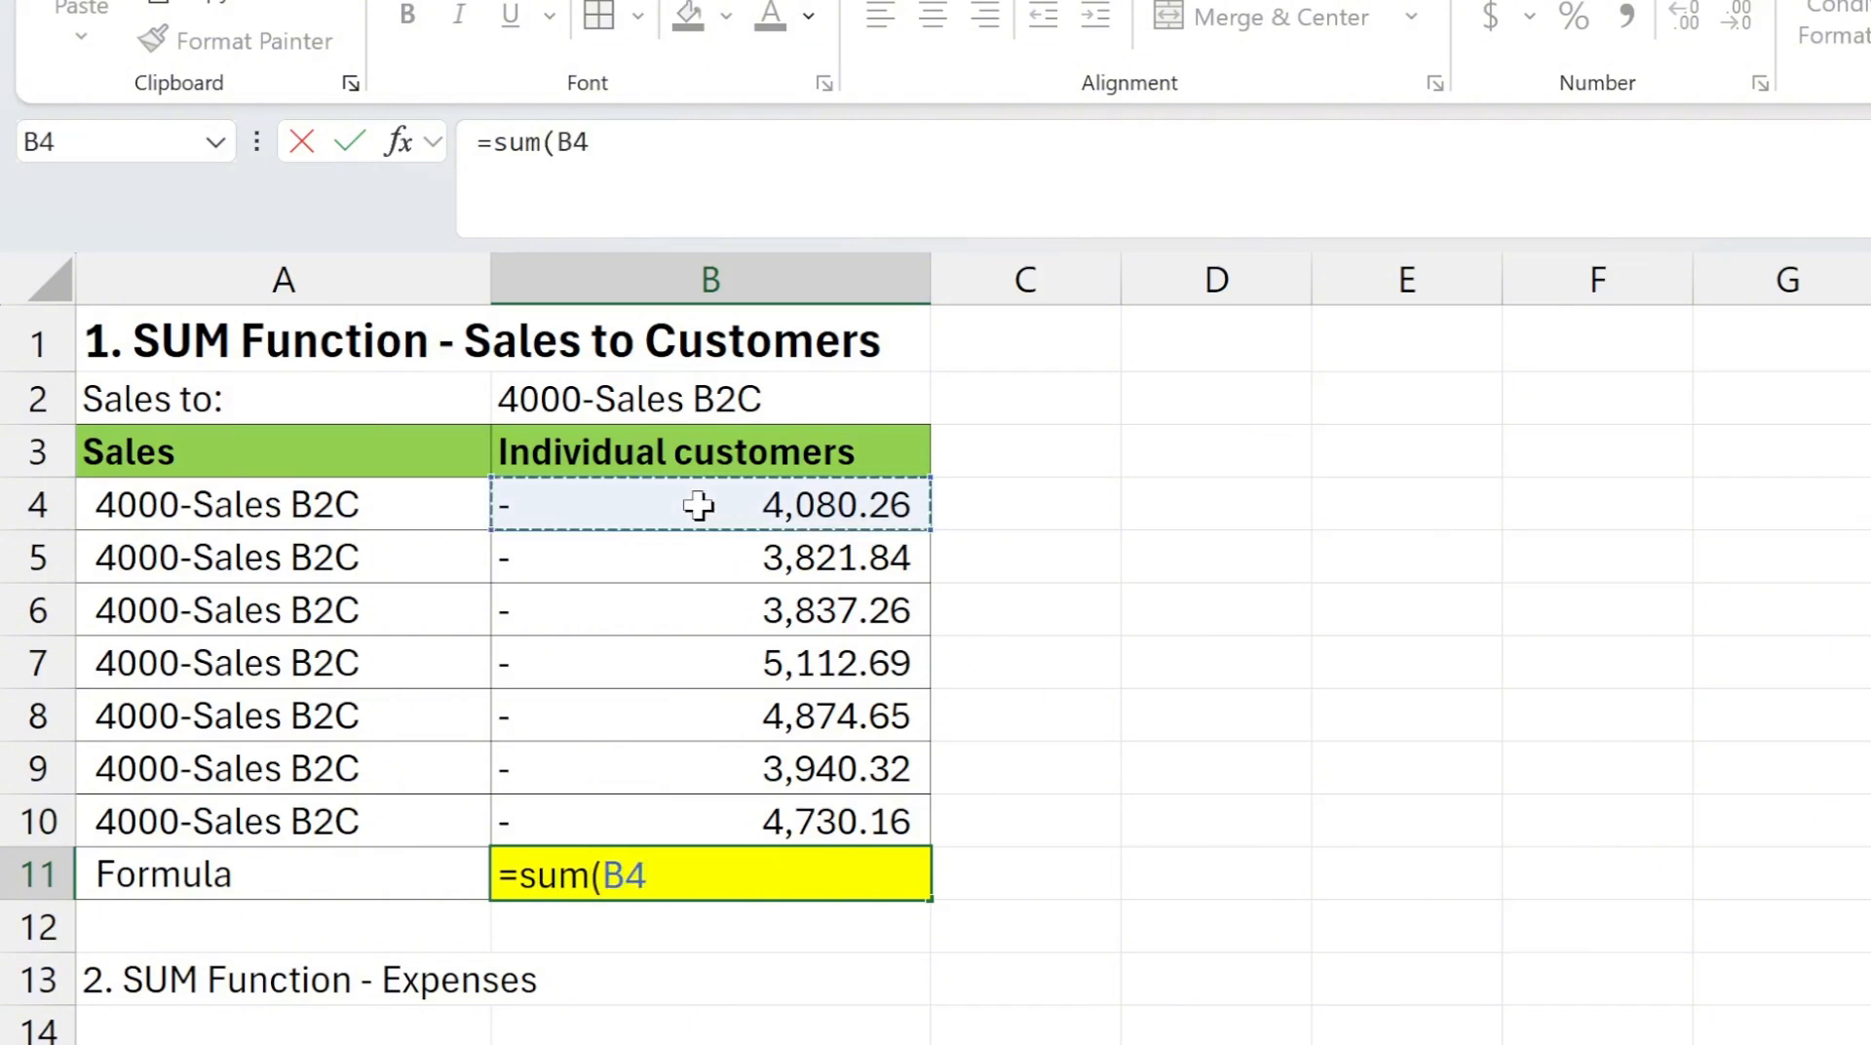
left_click_drag(698, 505, 695, 799)
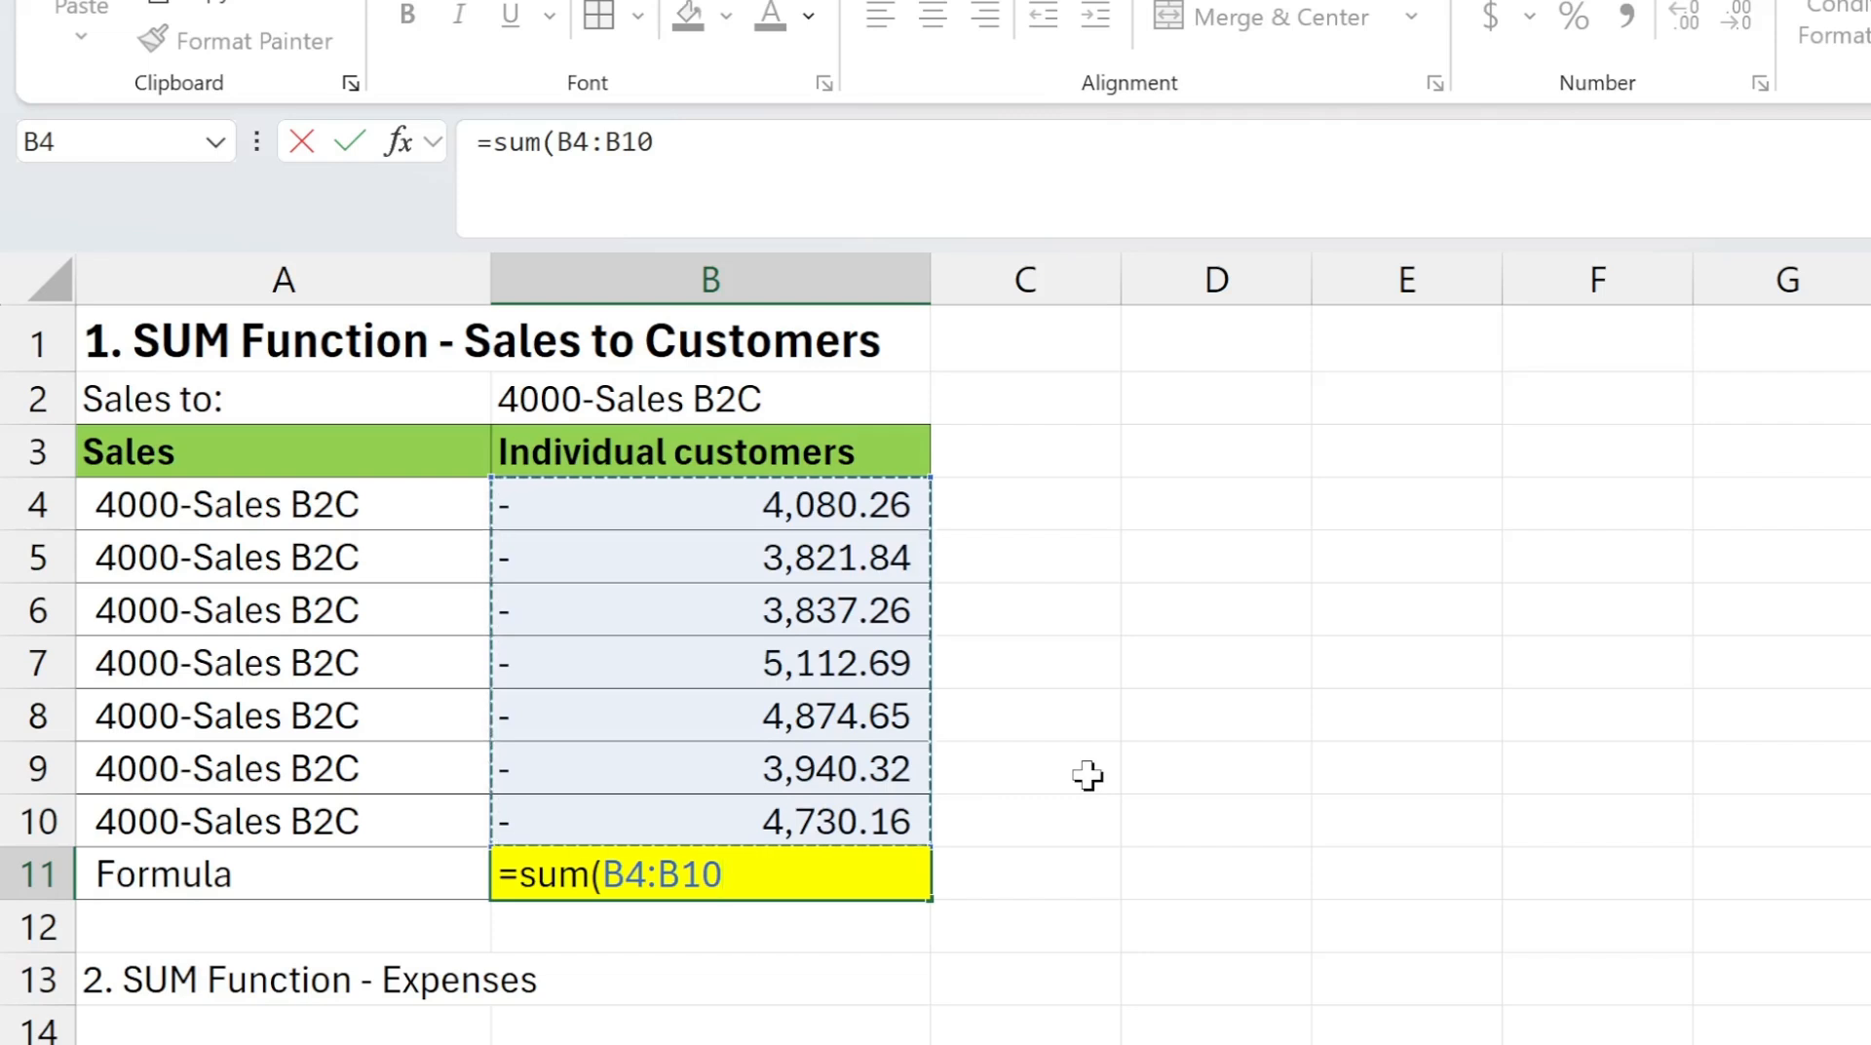
type(")")
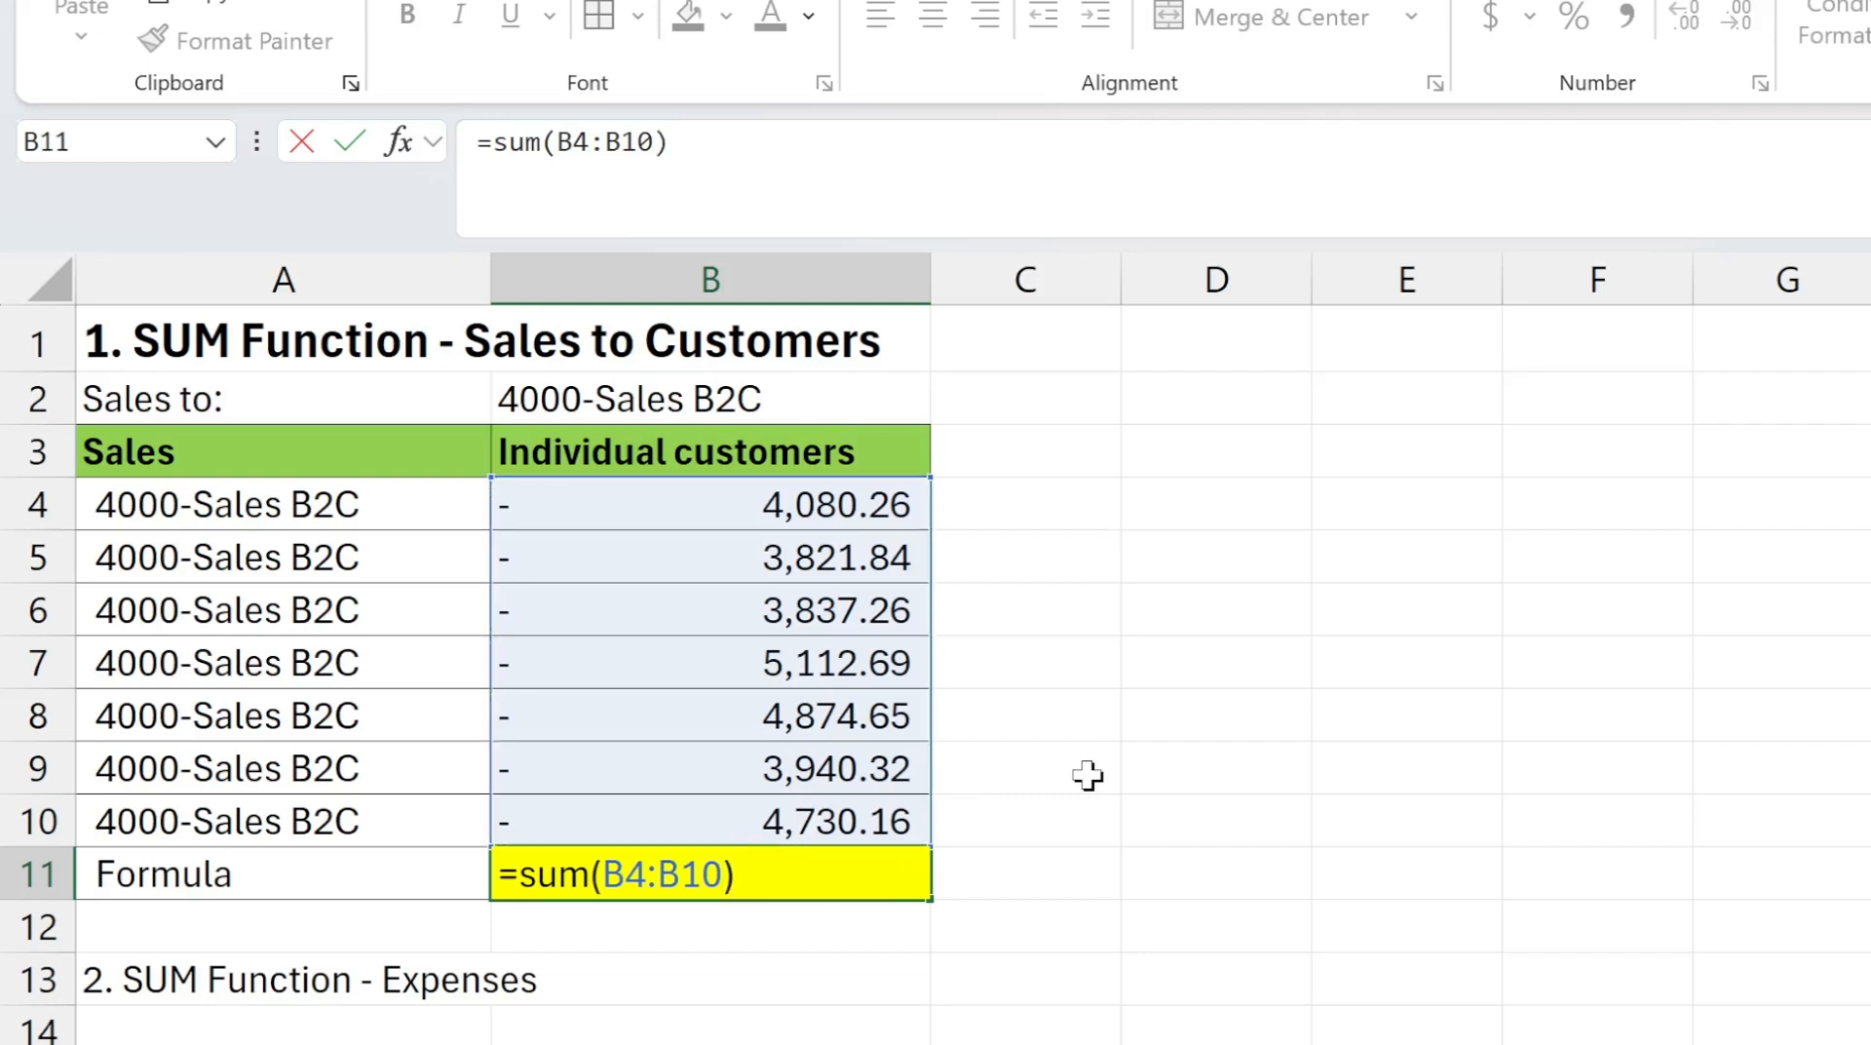
key("Return")
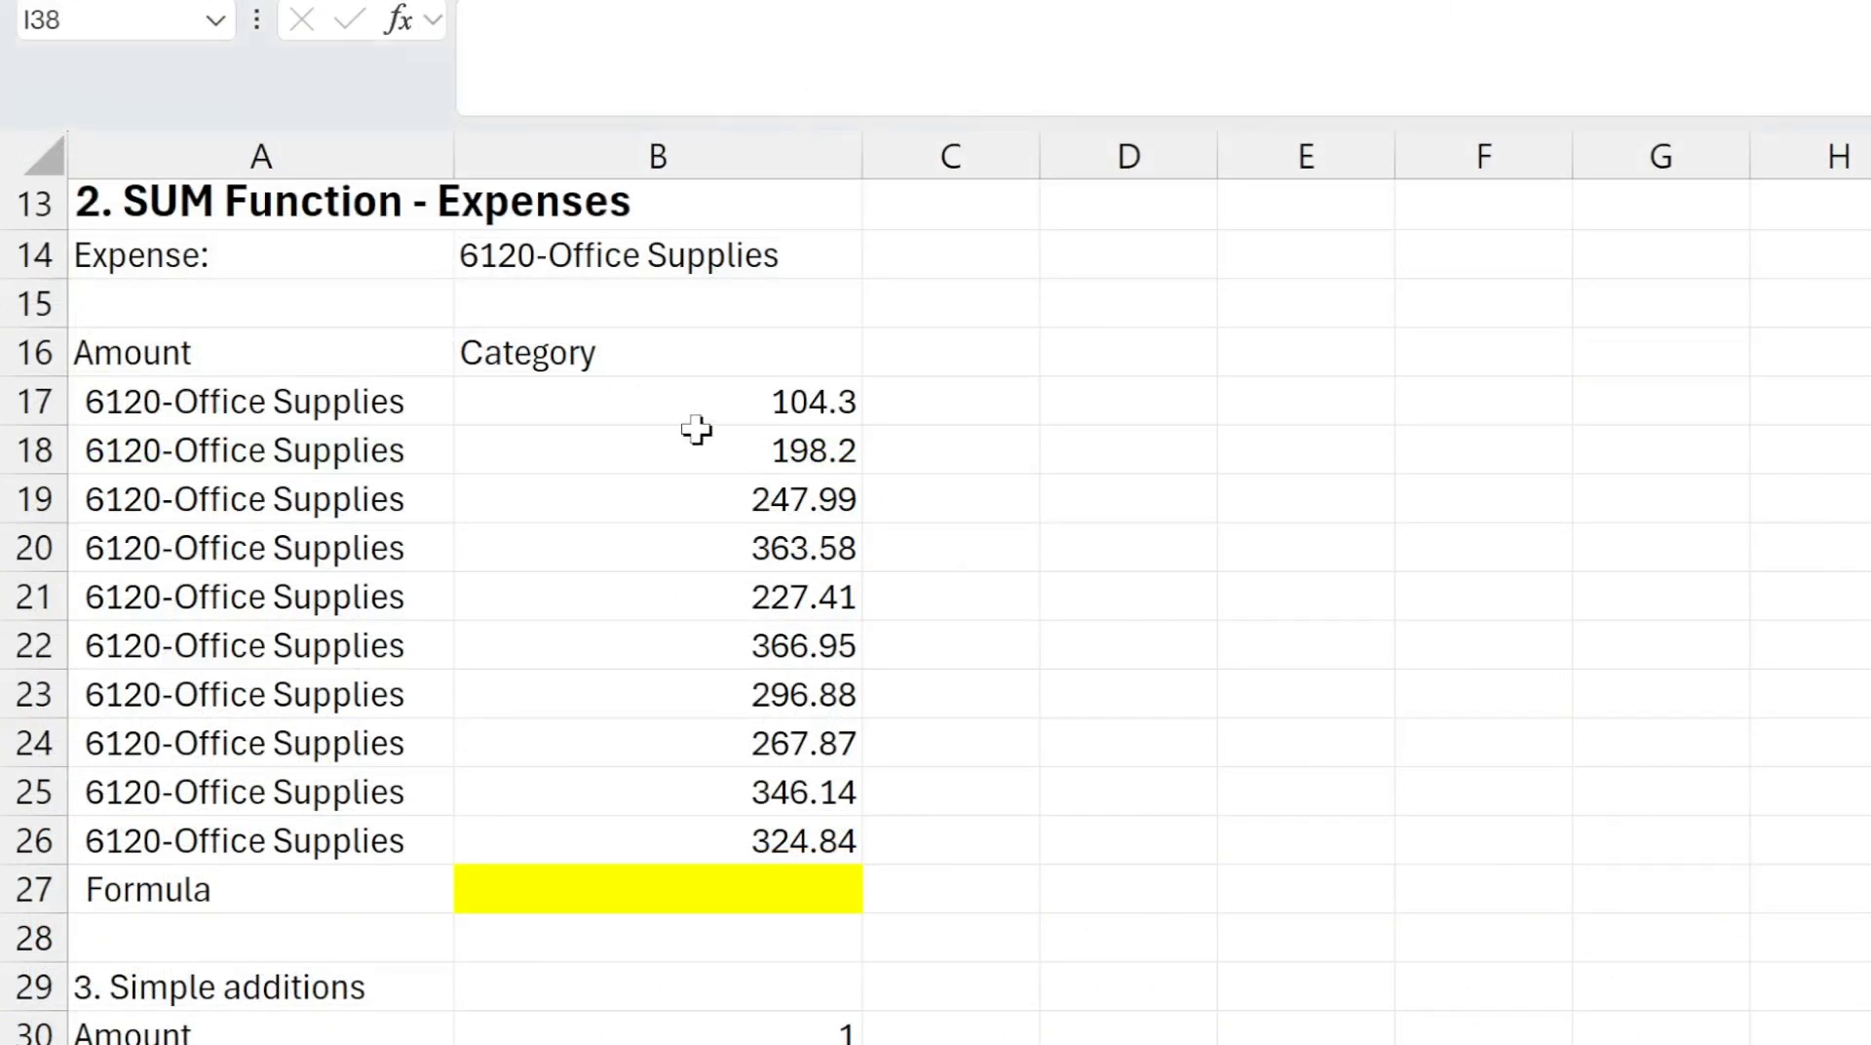
- Total the office supplies expenses in B27 with the formula =sum(b17:b26), writing out the cell references
left_click(657, 400)
left_click_drag(657, 399, 664, 821)
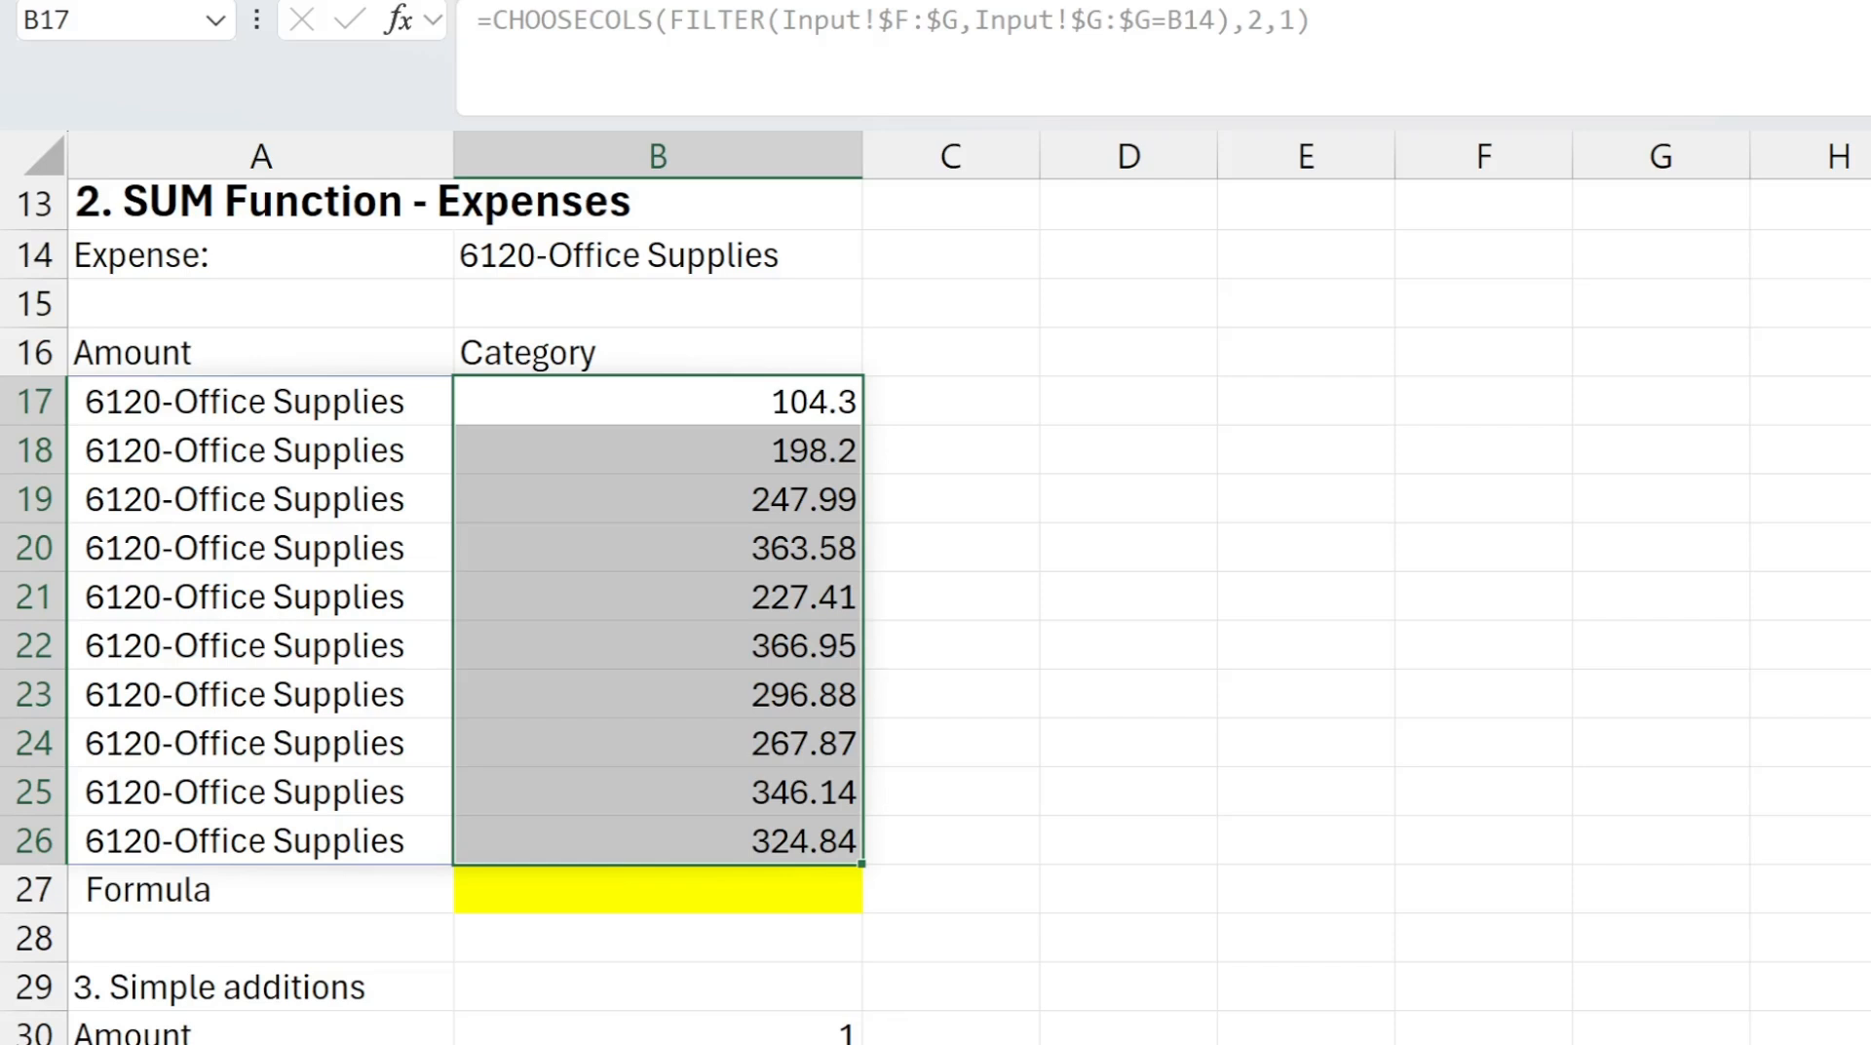
left_click(626, 895)
type("=sum")
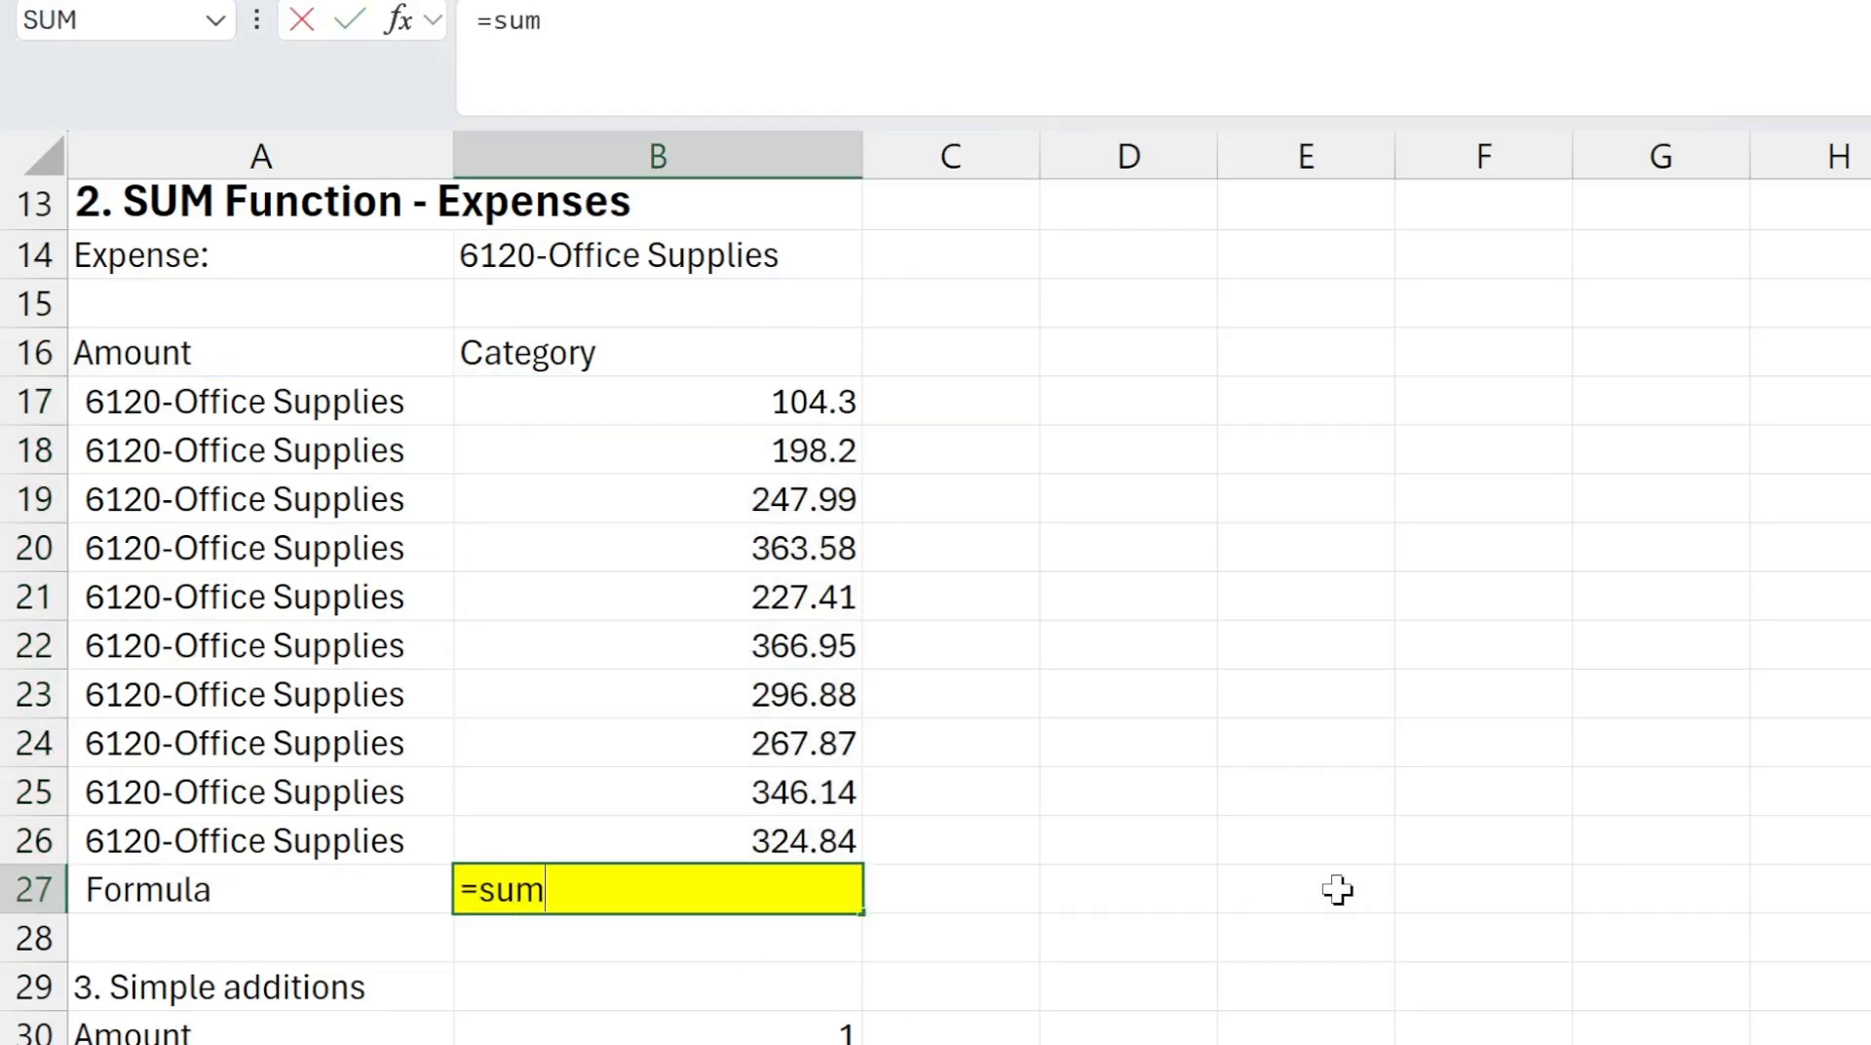
type("(b17")
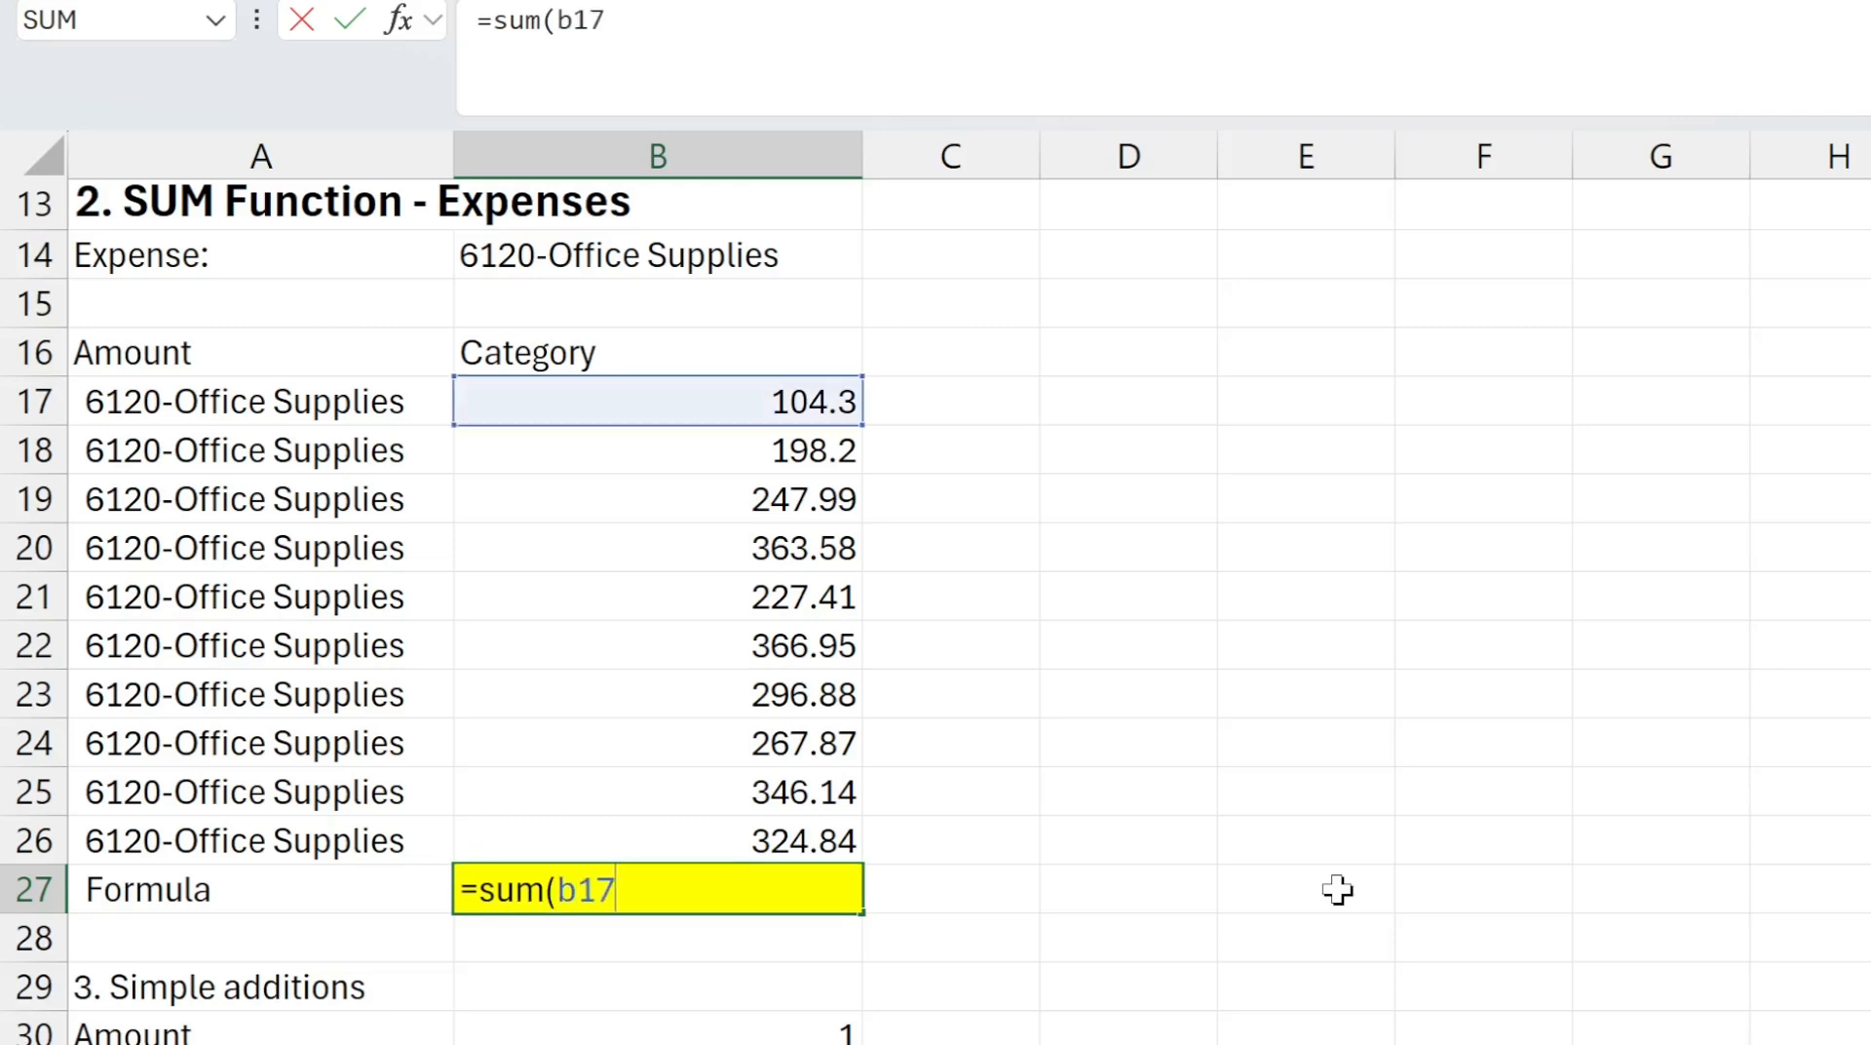
type(":b26")
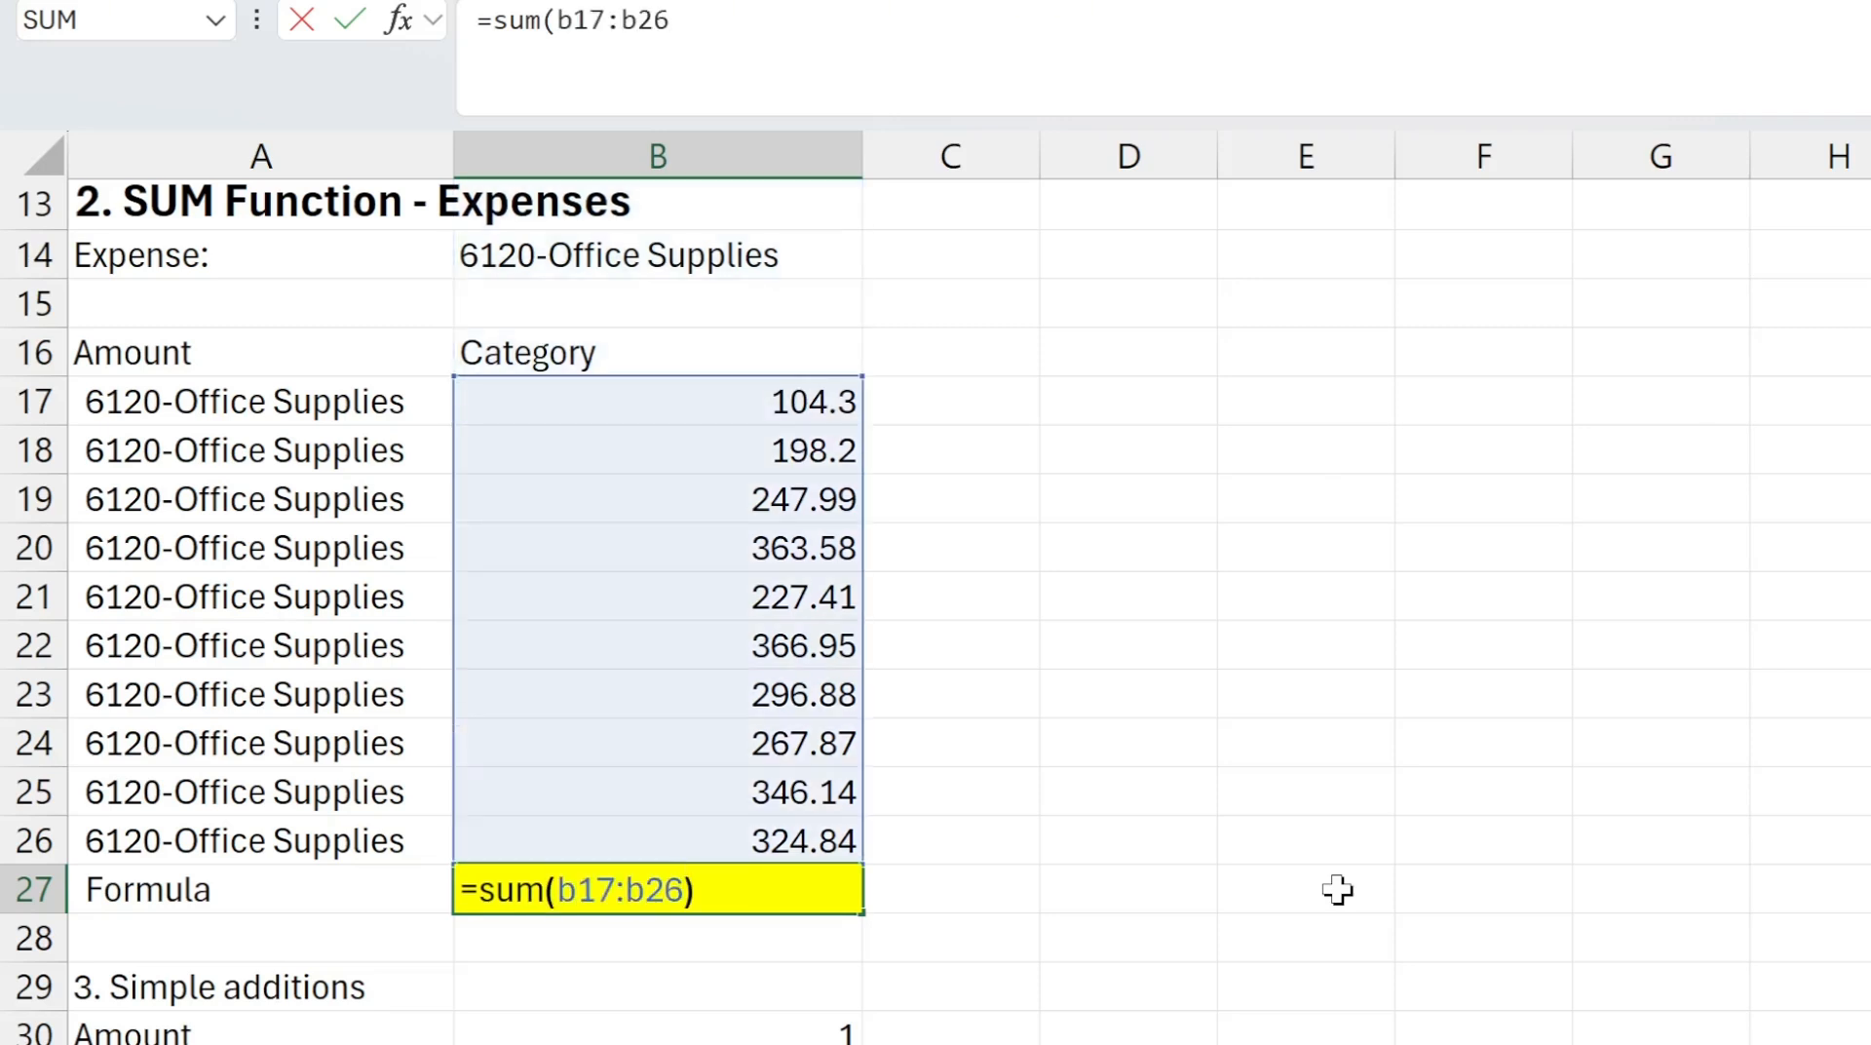
type(")")
key("Return")
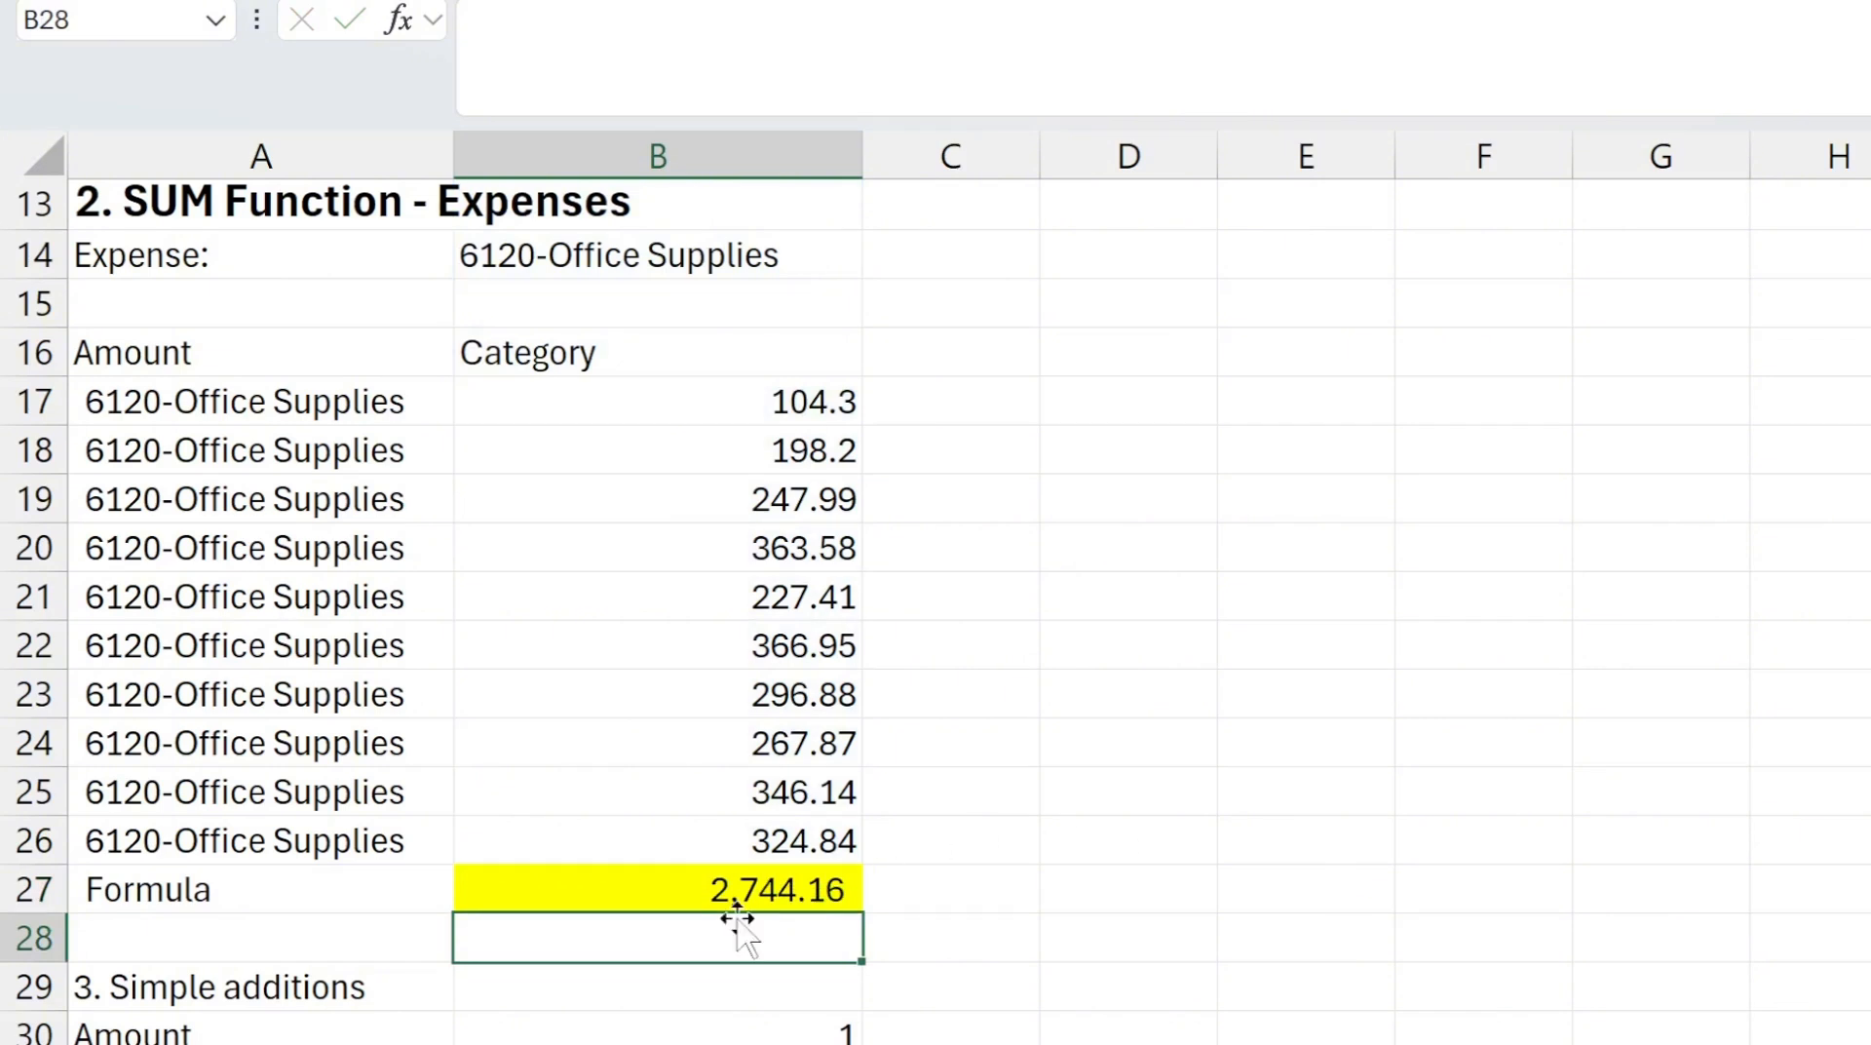
- Replace the formula in B27 with a SUM whose range B17:B26 is picked from the expense amounts on the sheet
left_click(751, 886)
type("=sum(")
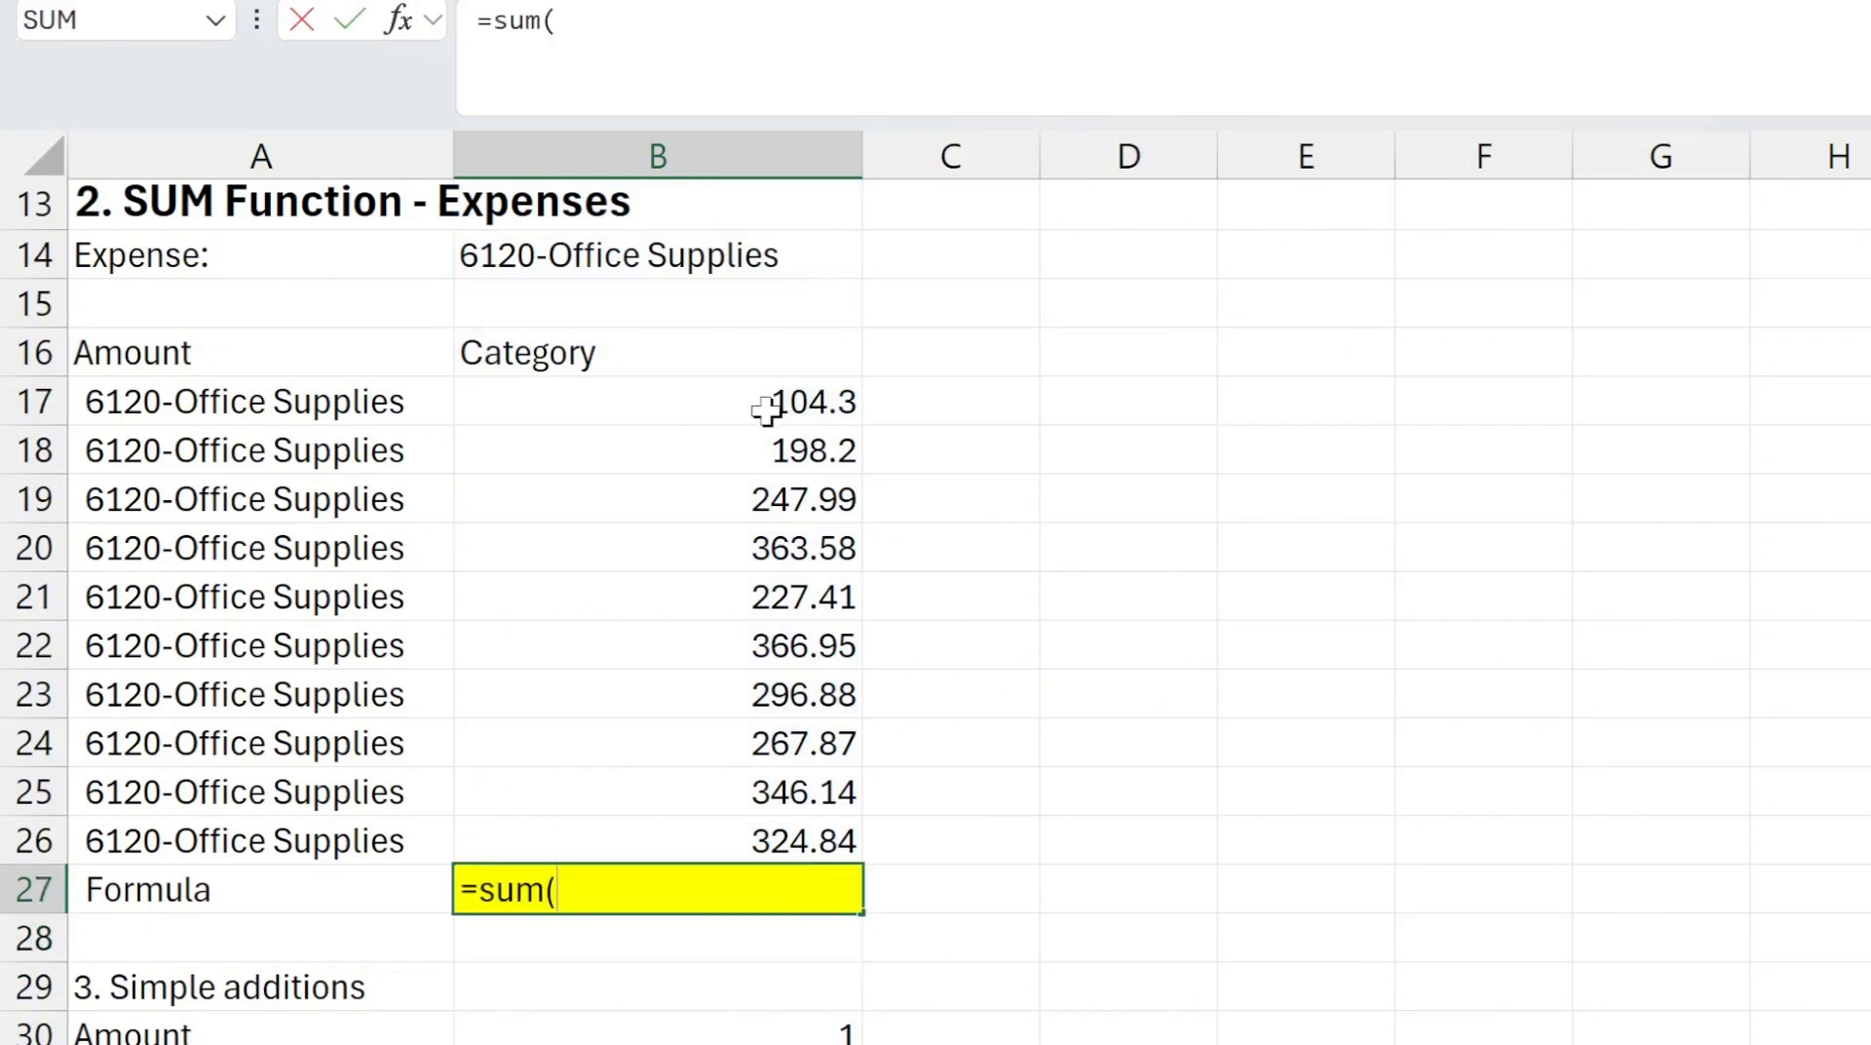
left_click_drag(760, 402, 763, 816)
type(")")
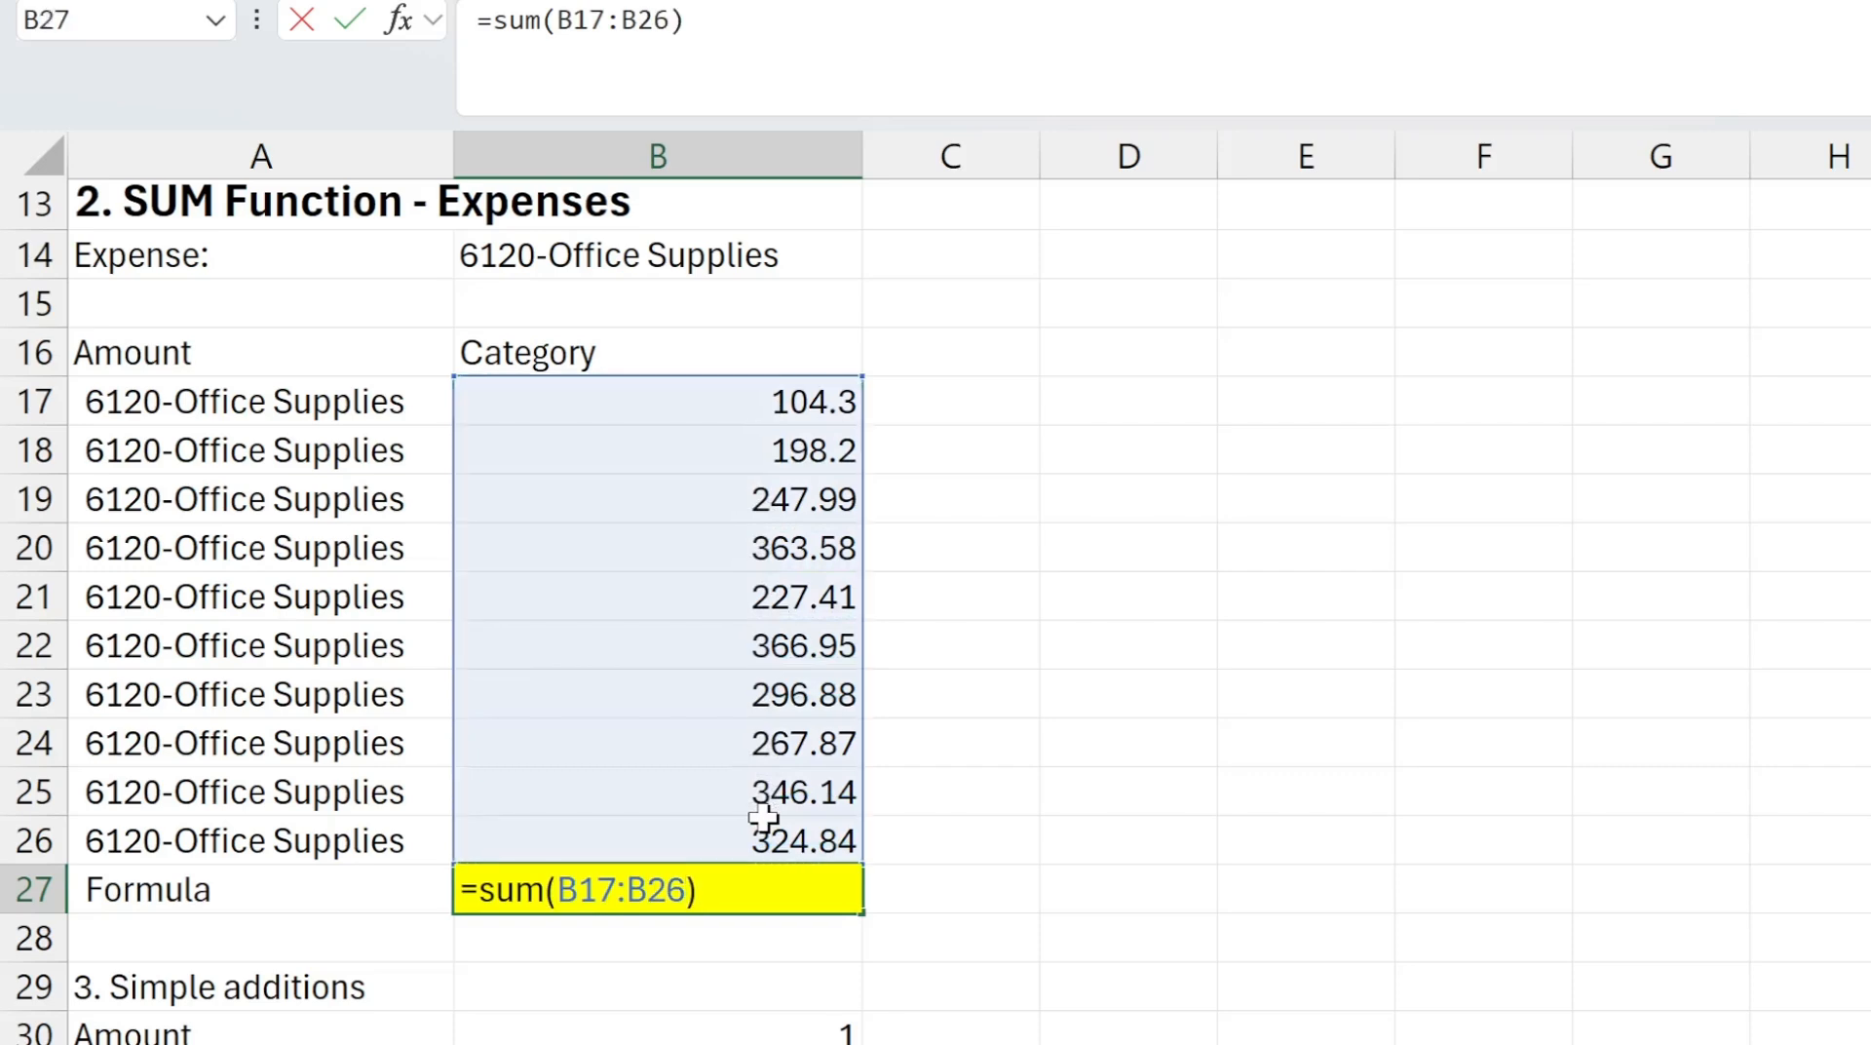
key("Return")
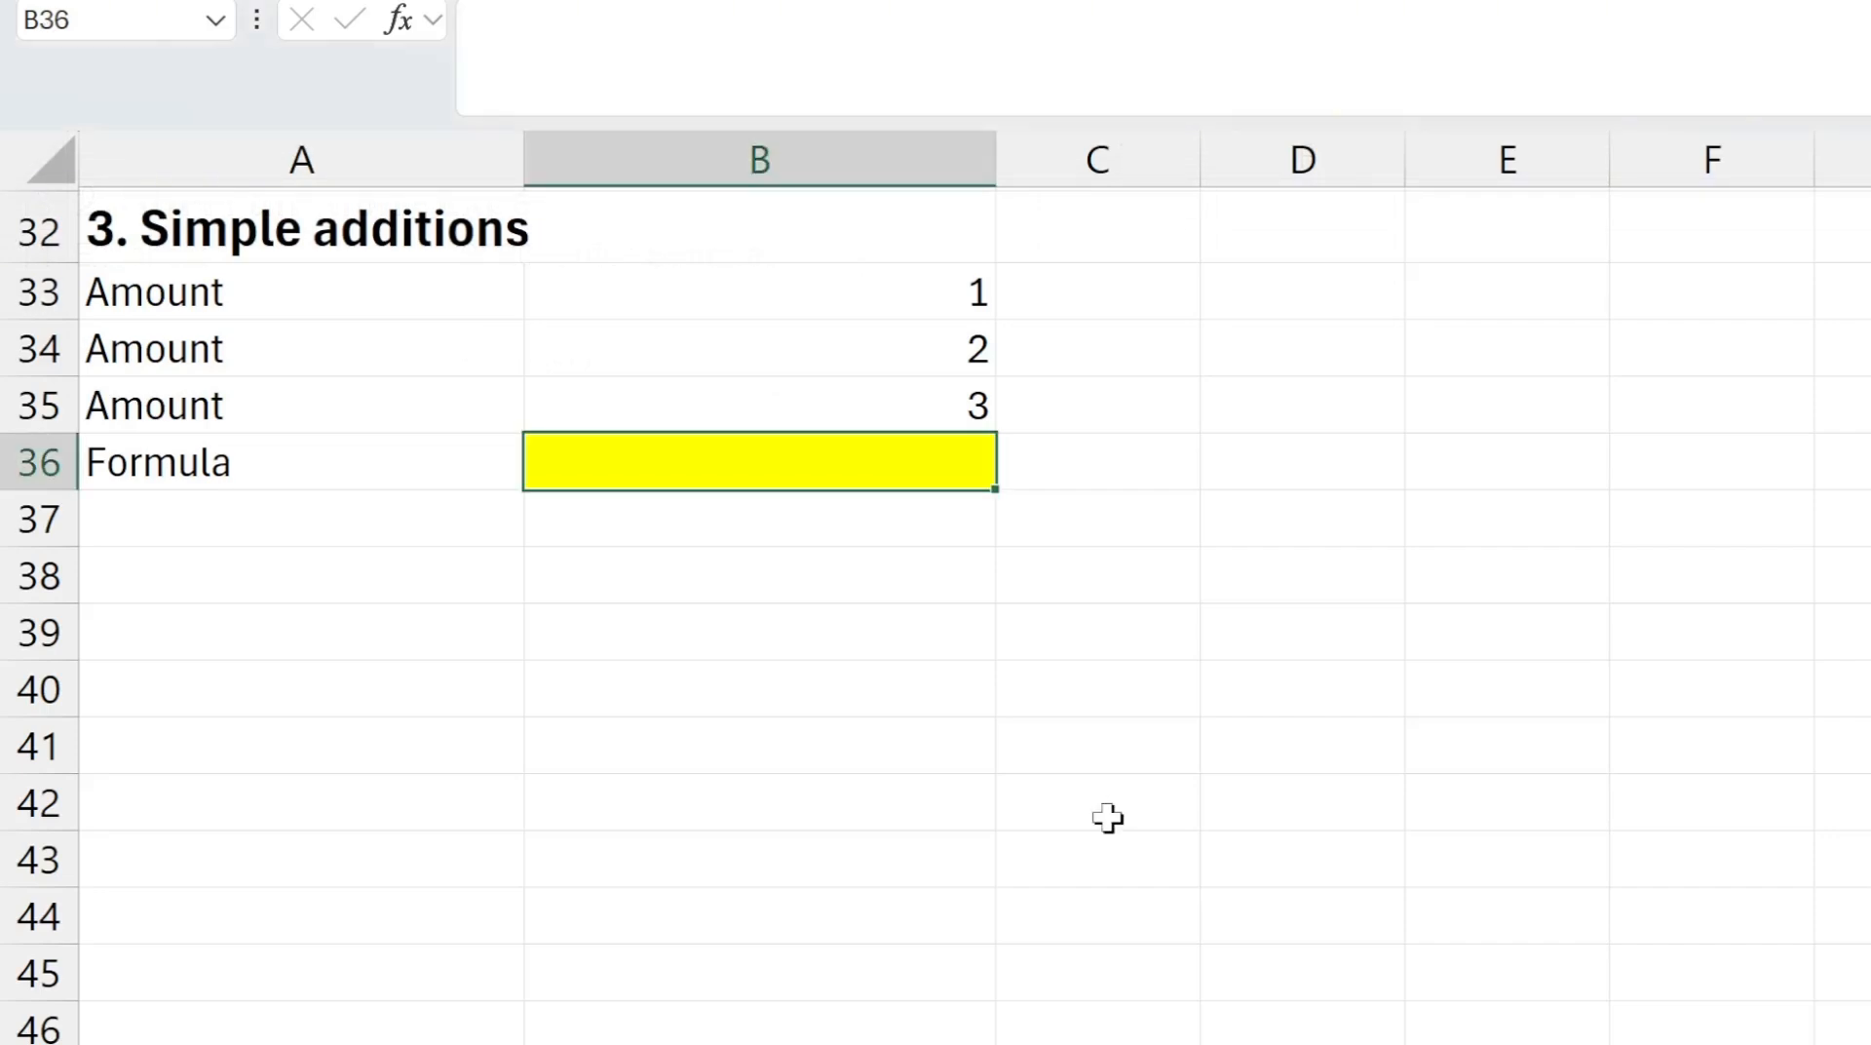
- Add the three amounts under Simple additions in B36 with the formula =B33+B34+B35
type("=")
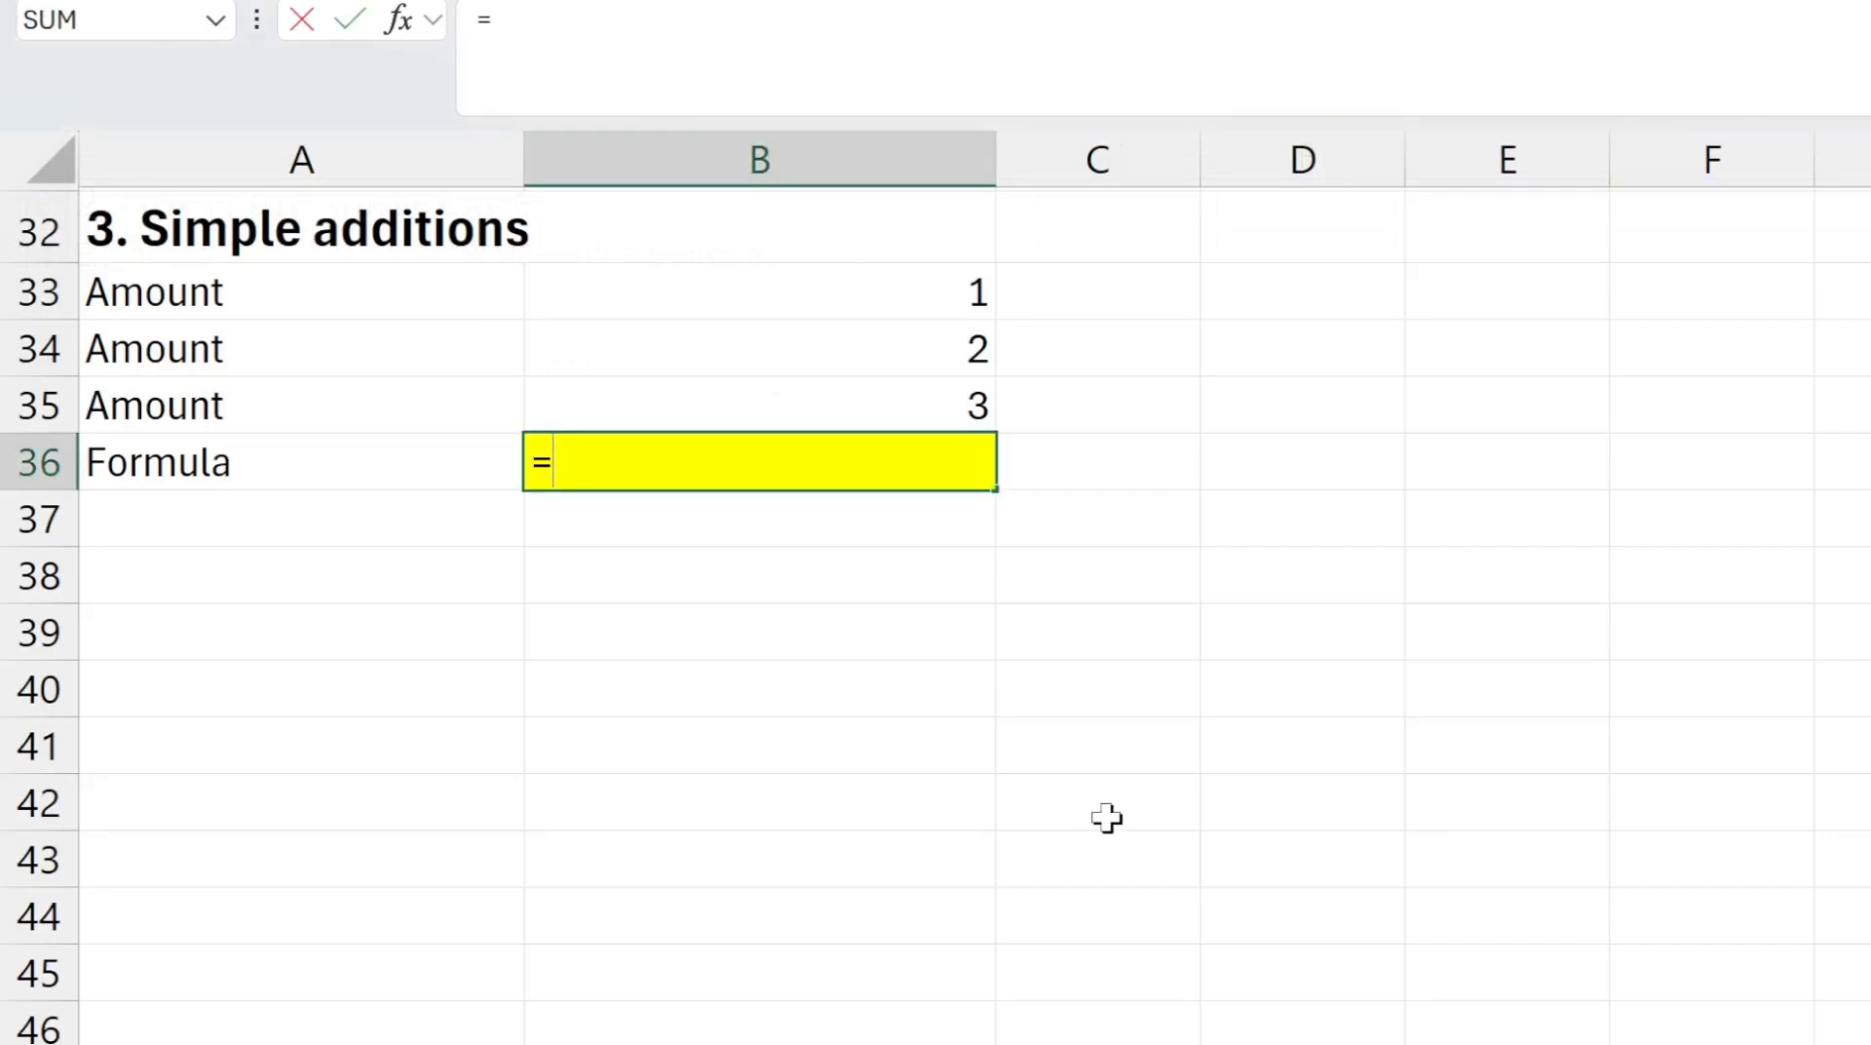
left_click(829, 300)
type("+")
left_click(808, 335)
type("+")
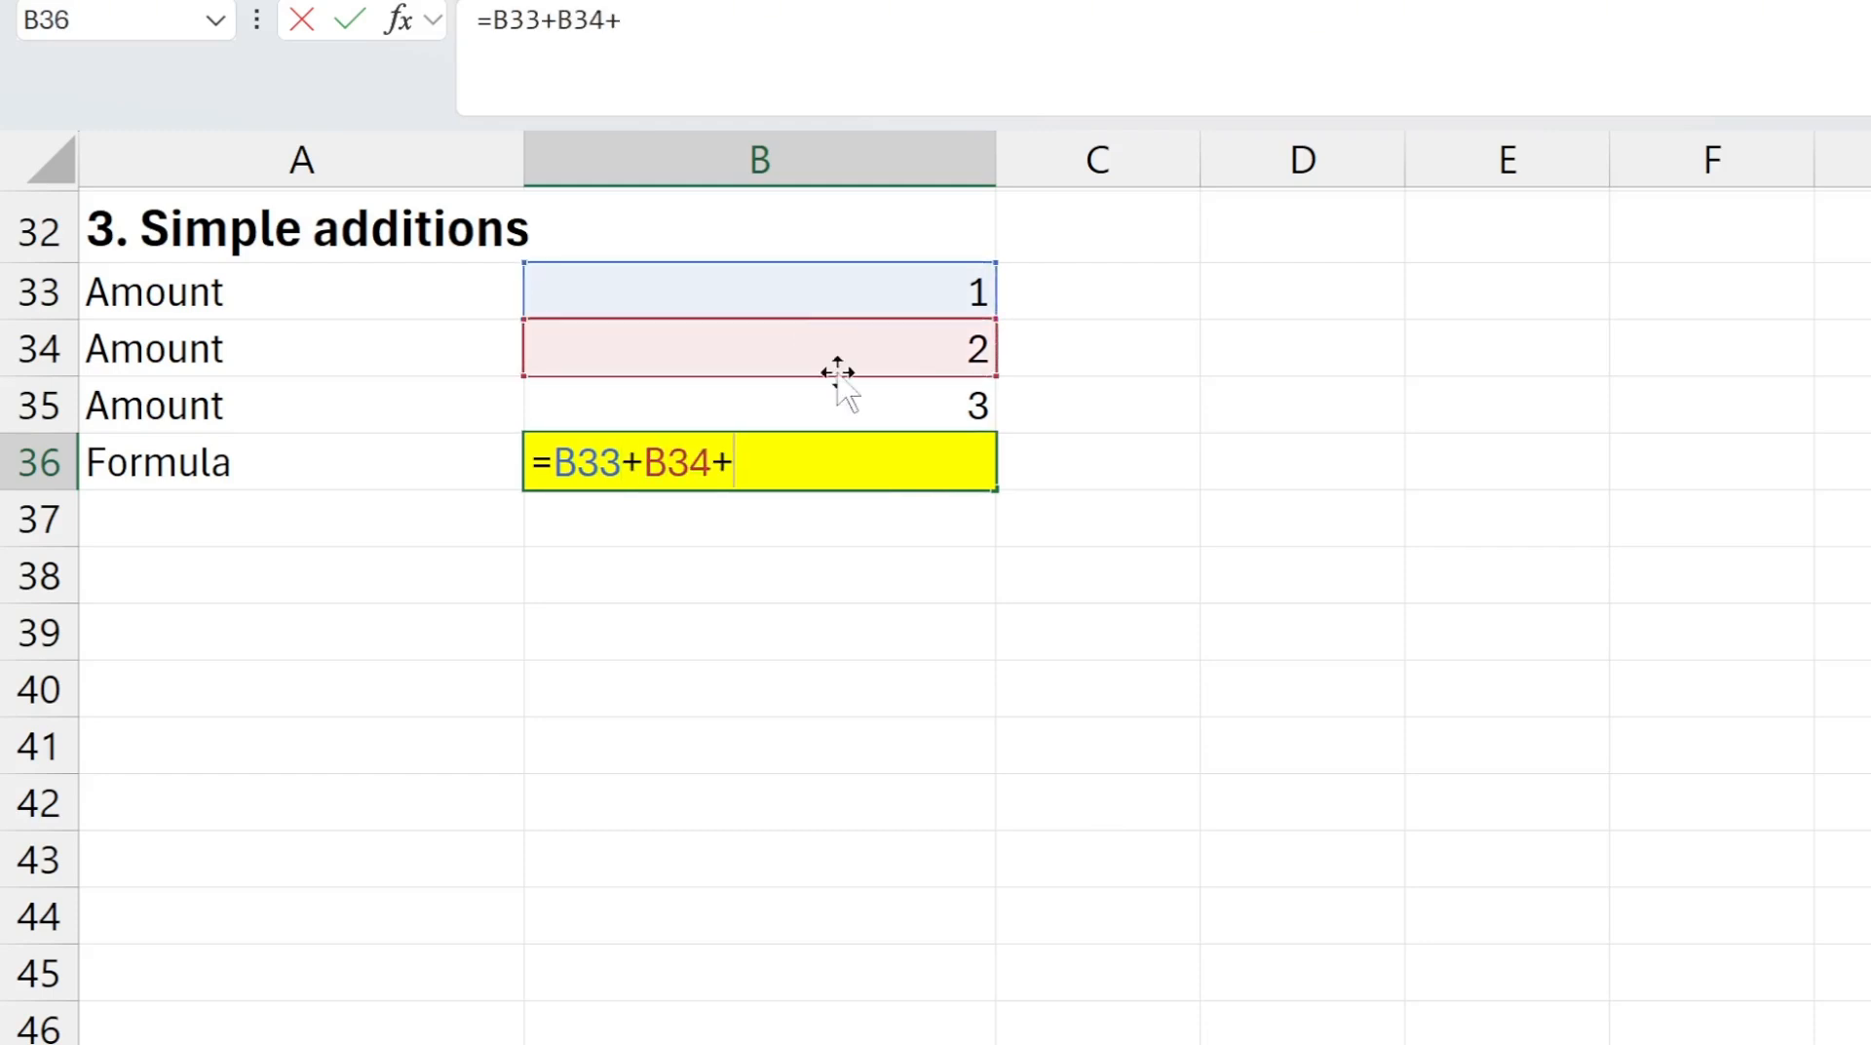
left_click(826, 402)
type("+")
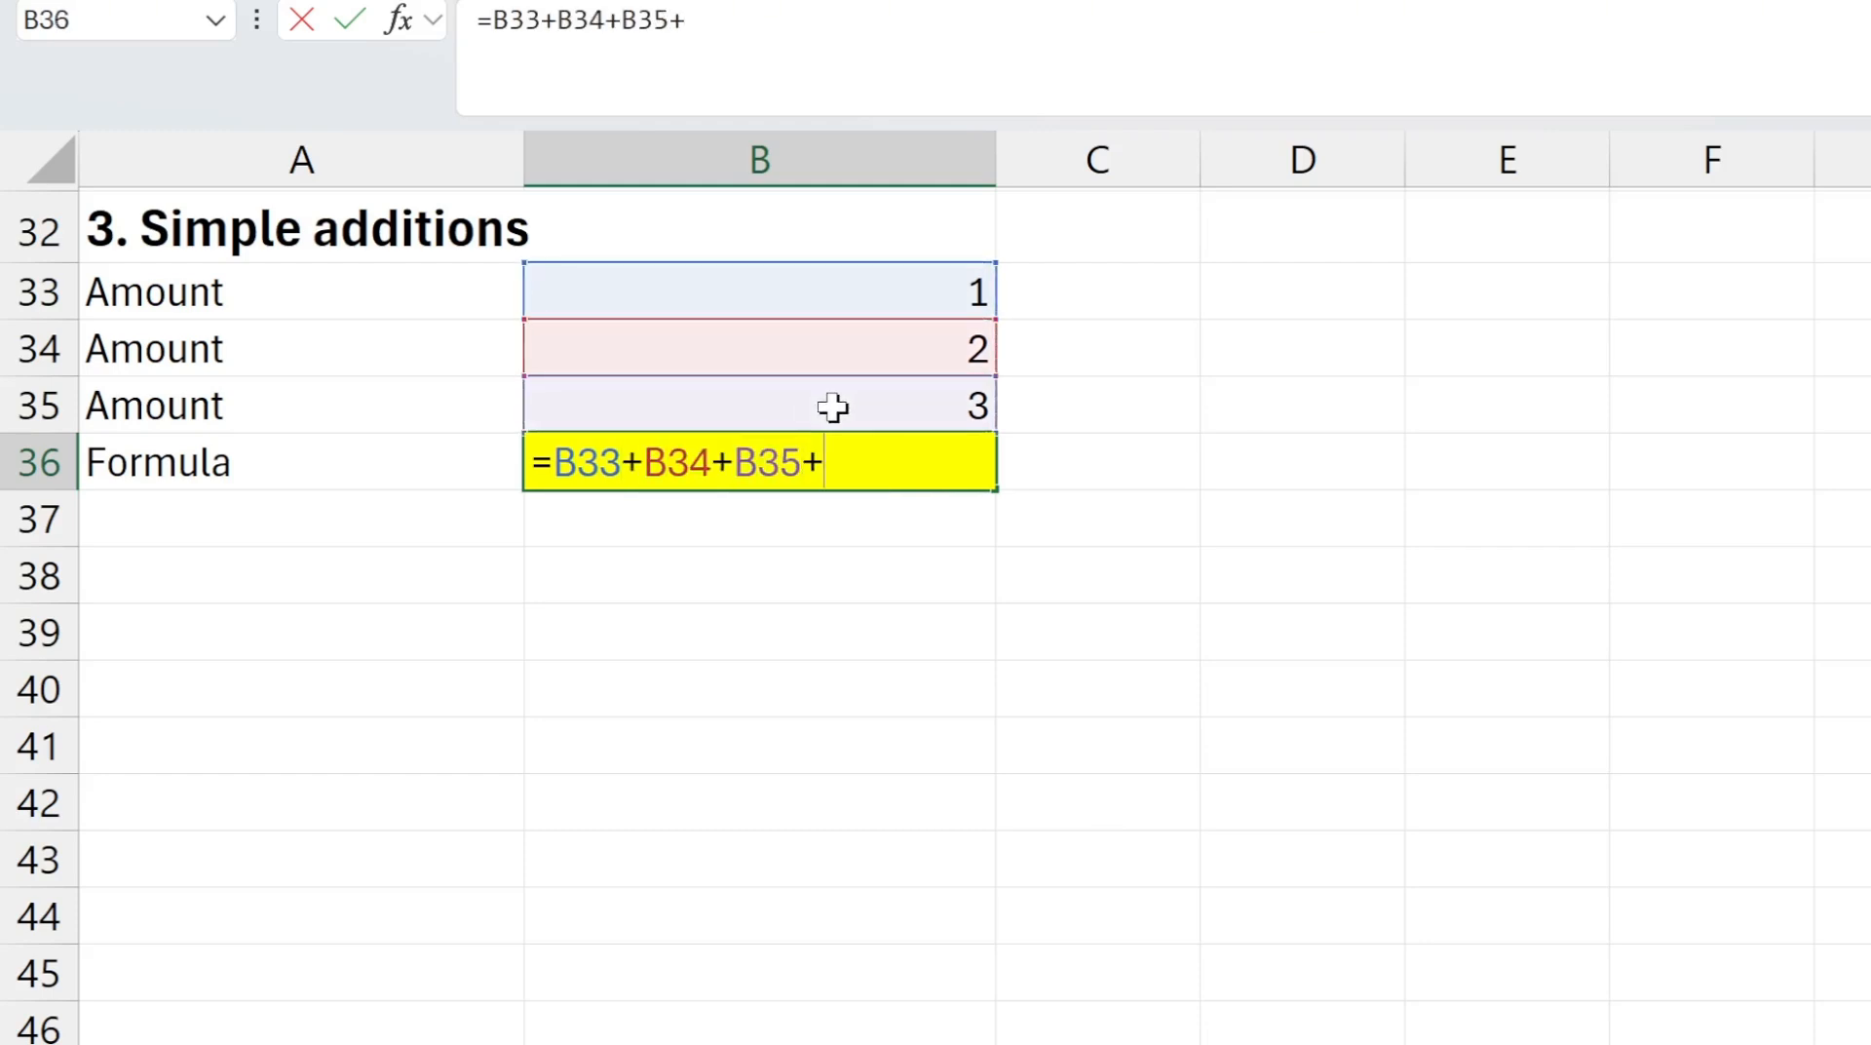
key("BackSpace")
key("Return")
- Replace the addition formula in B36 with =sum(B33:B35), picking the three amounts as its range
left_click(936, 476)
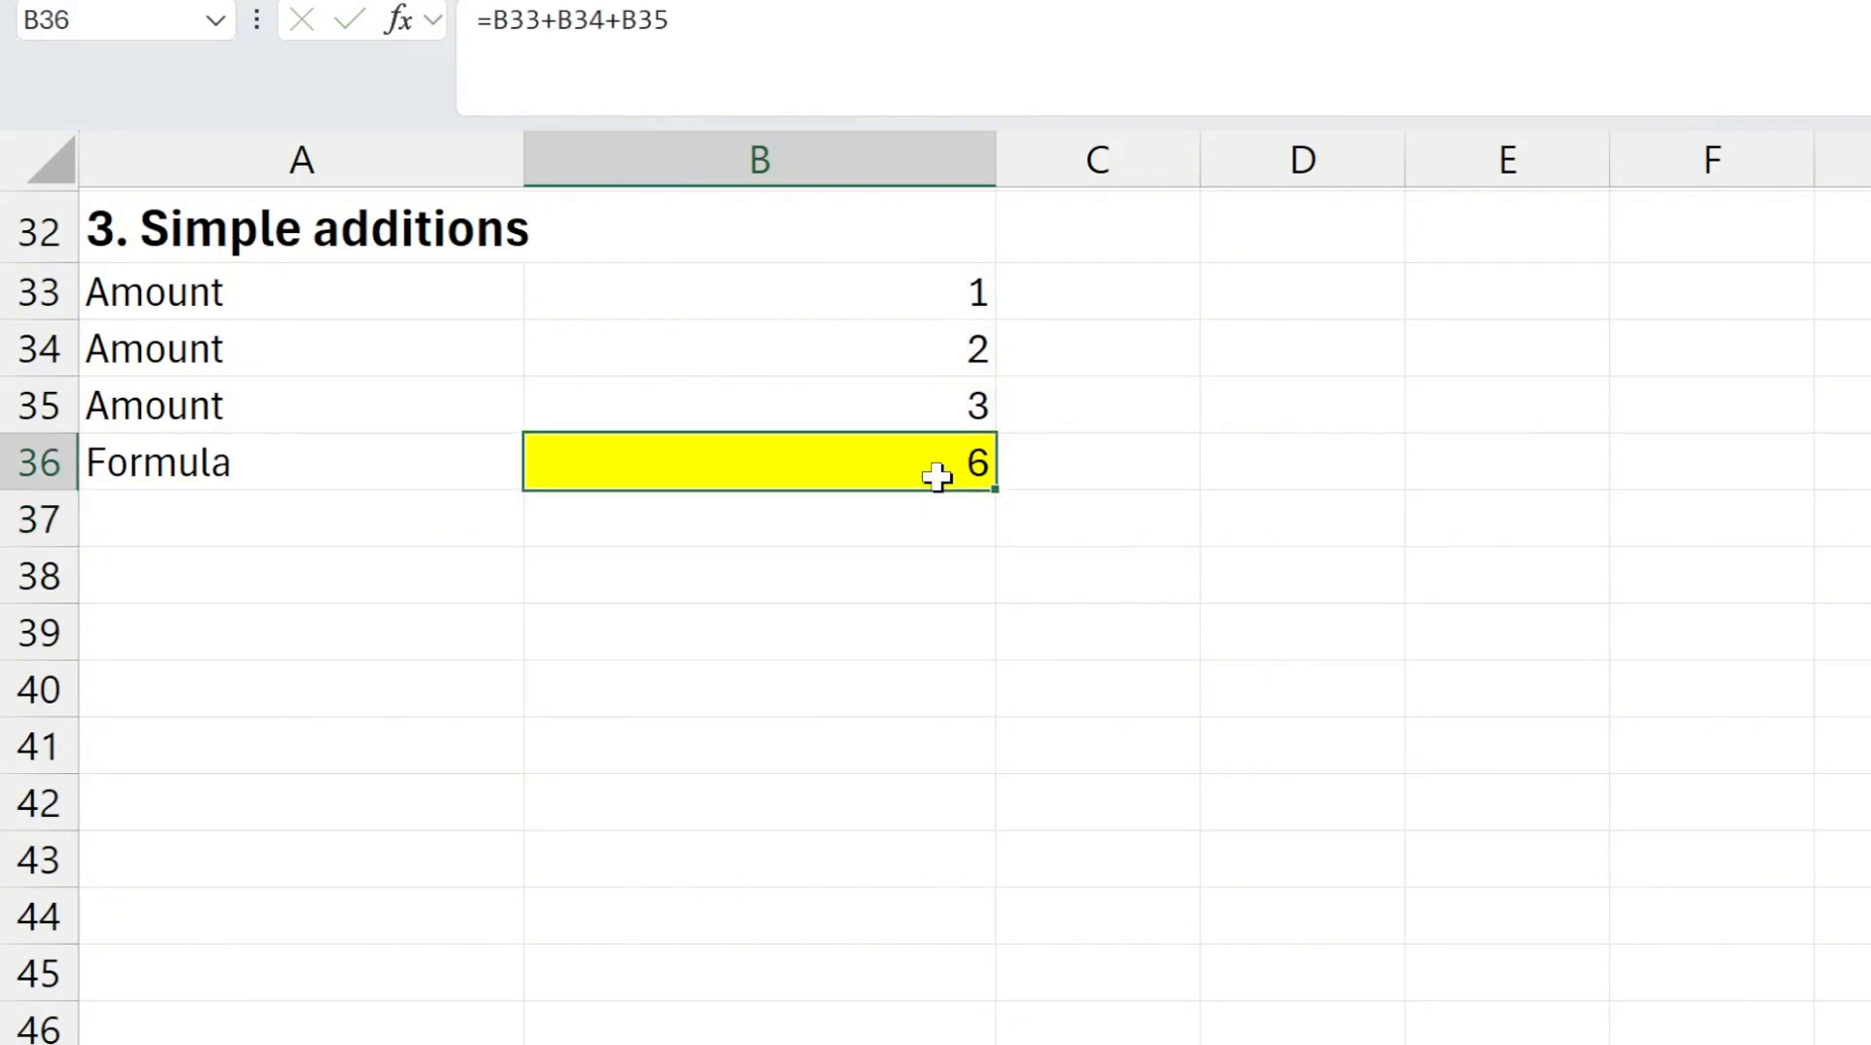
type("=sum(")
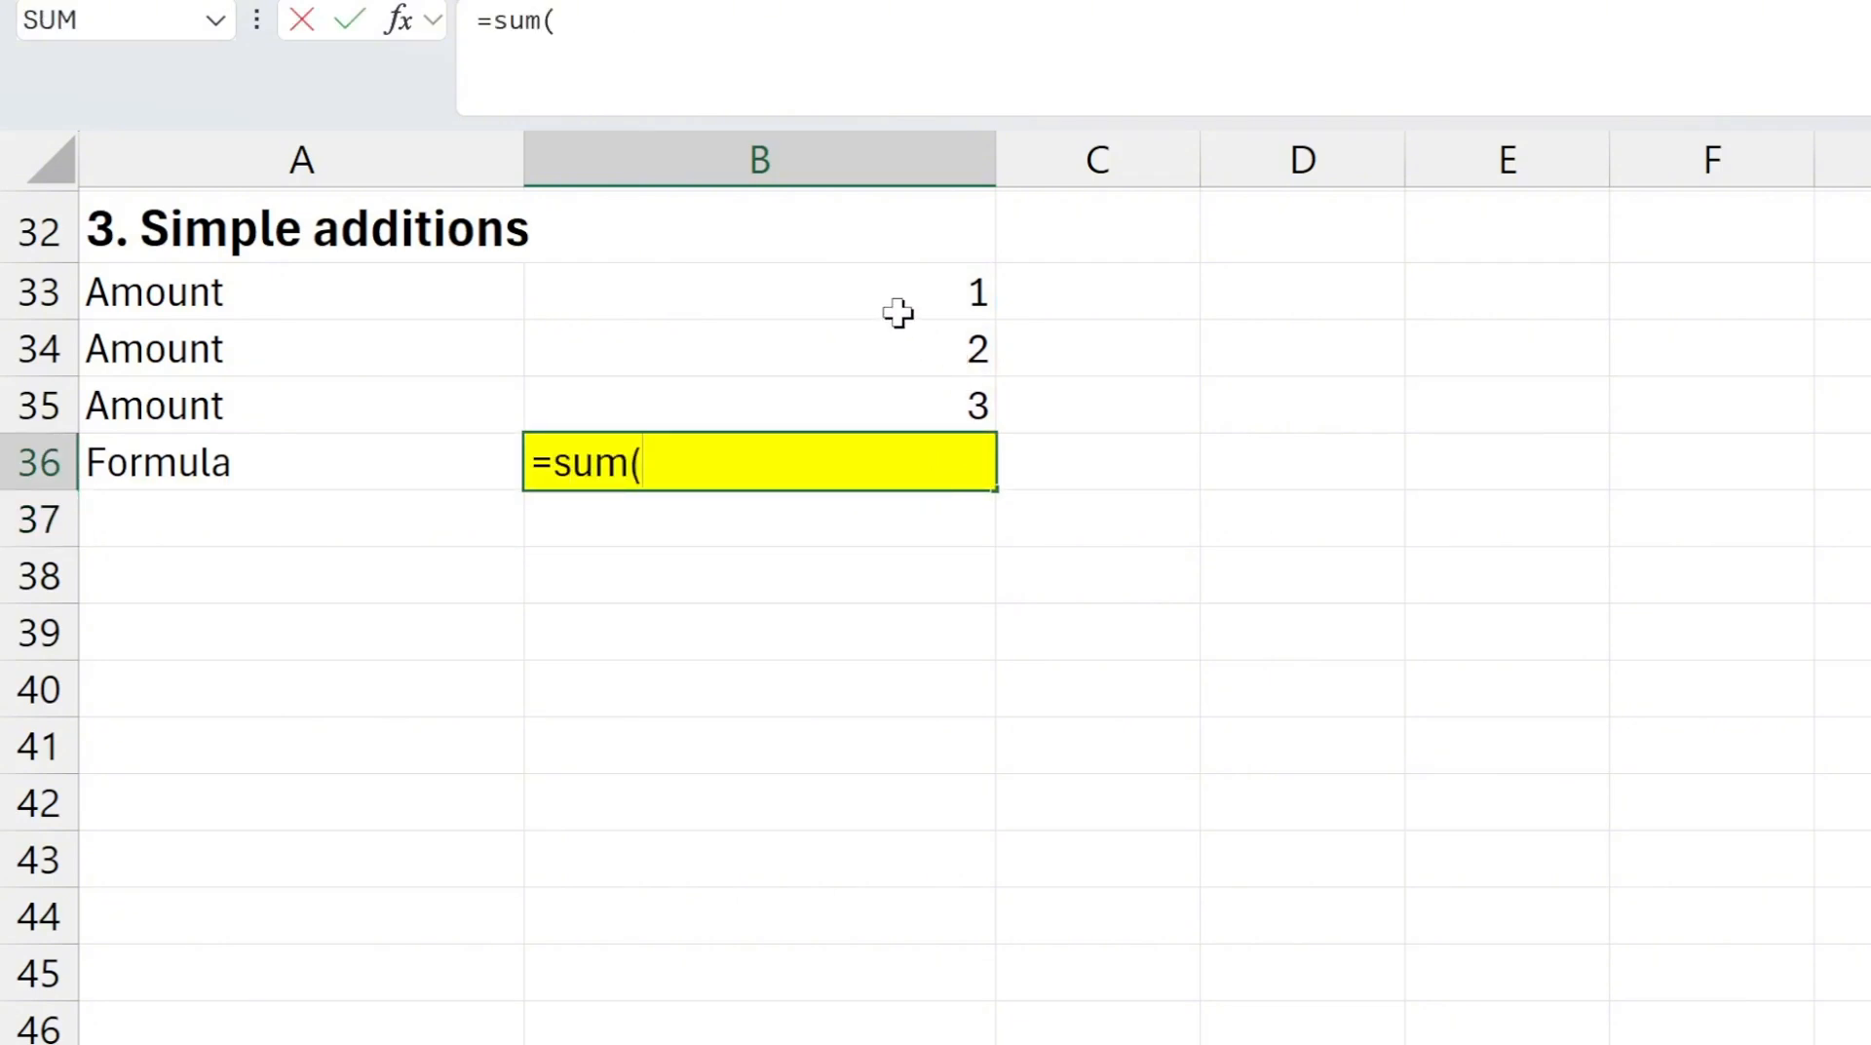
left_click_drag(898, 309, 877, 405)
type(")")
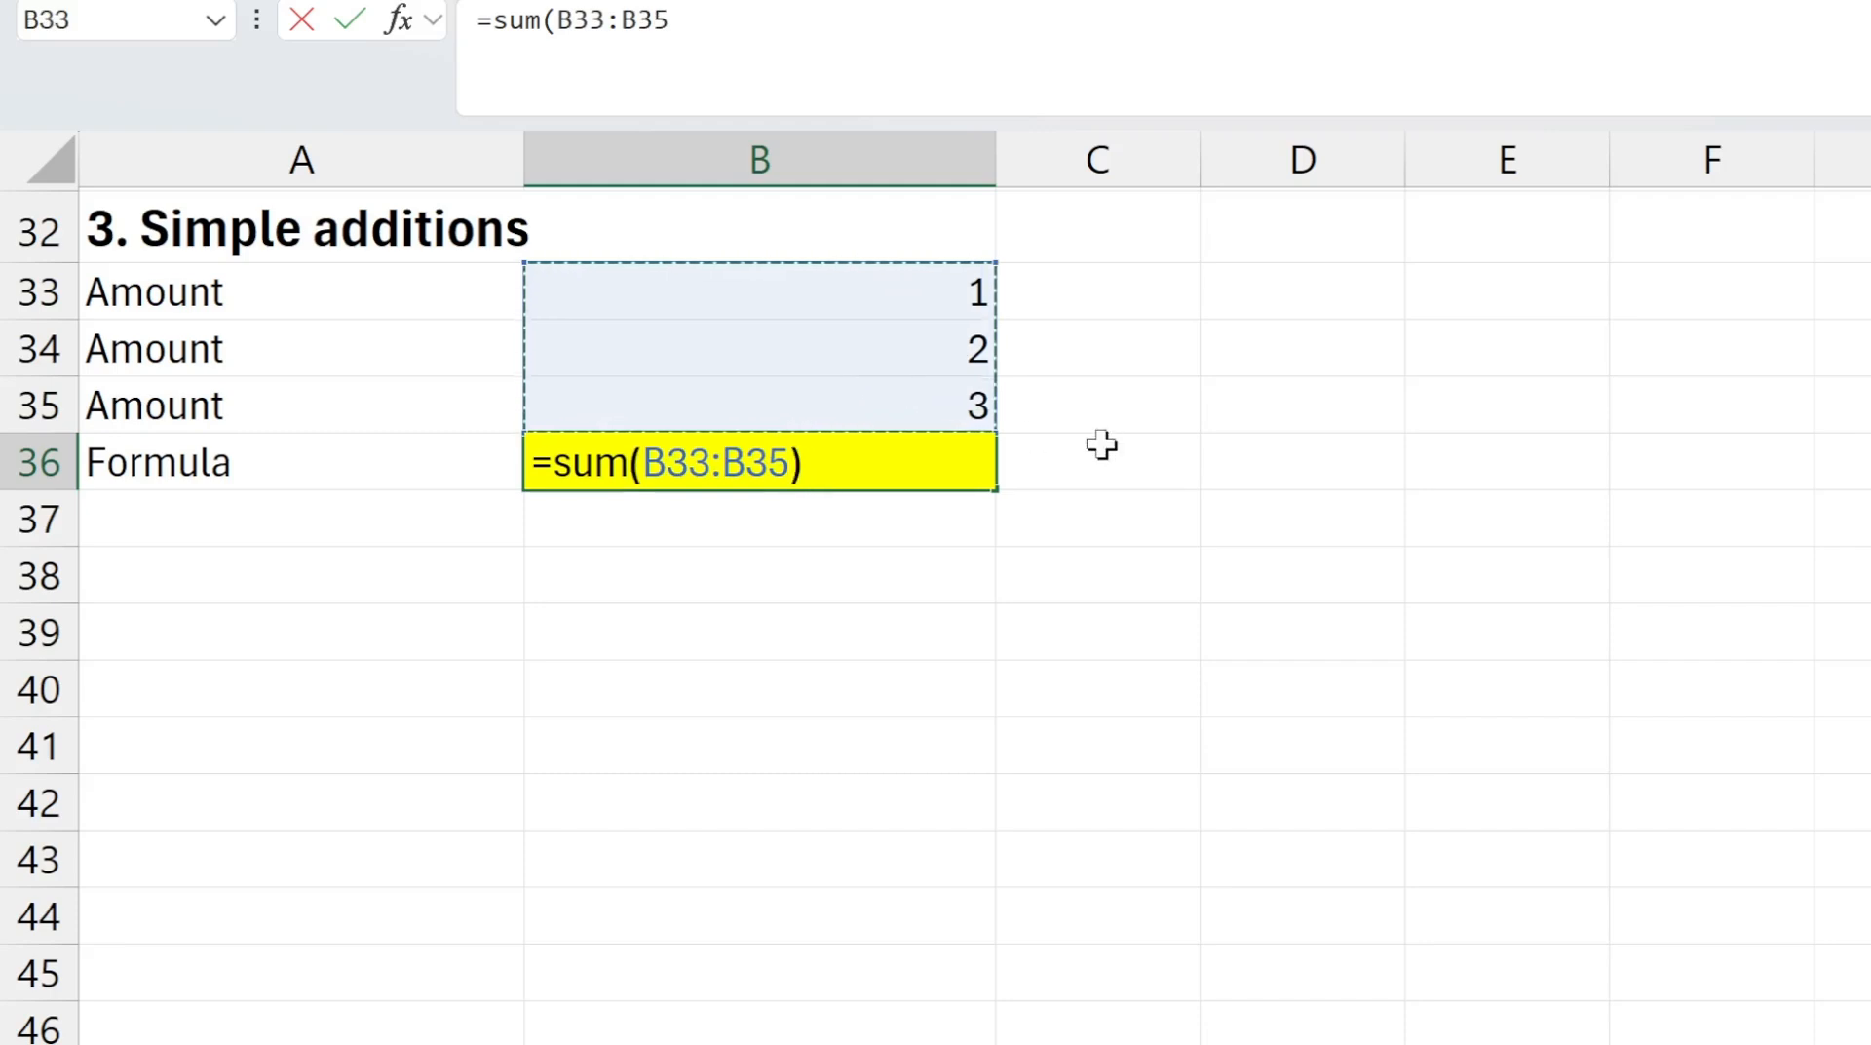
key("Return")
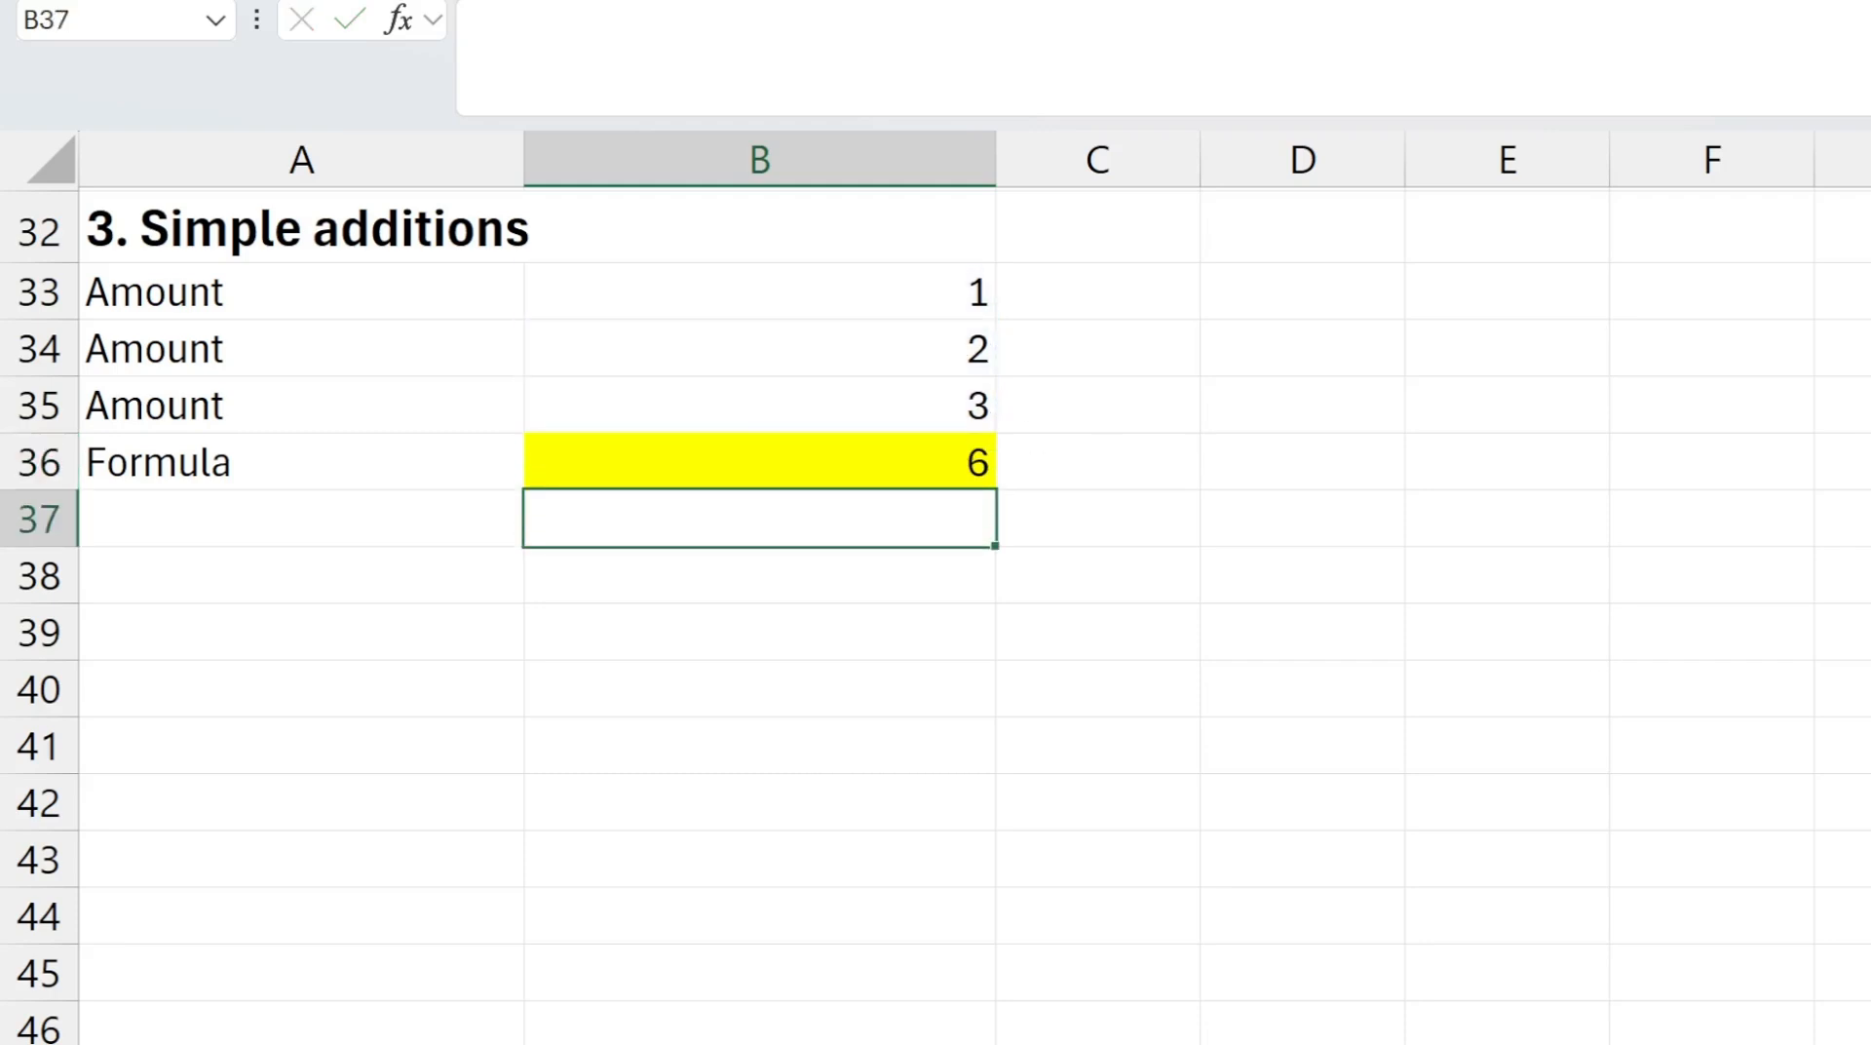